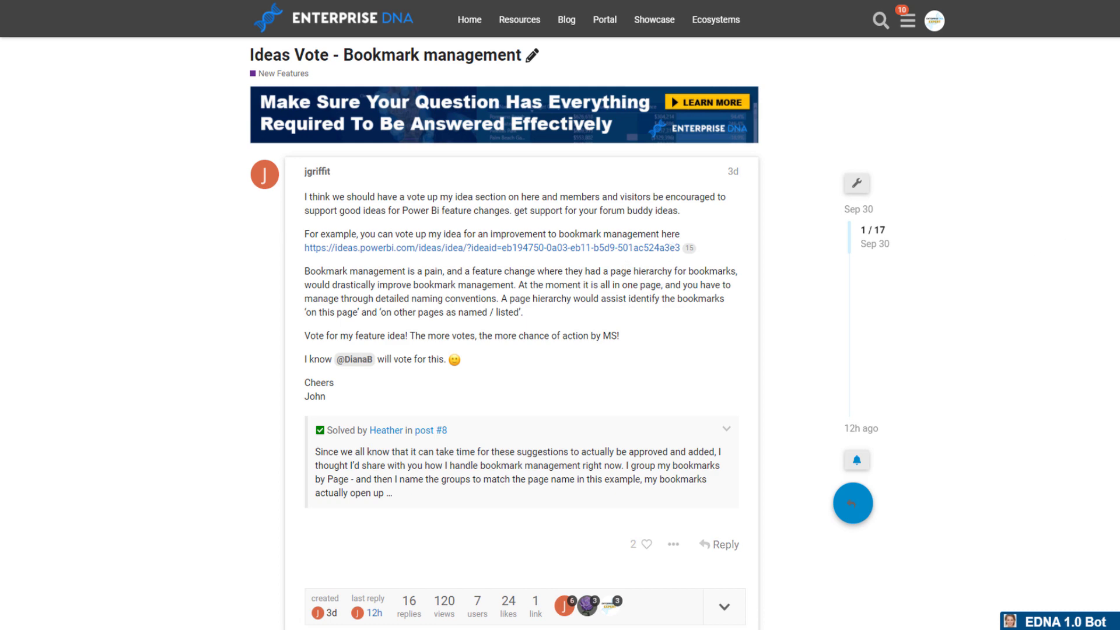
{"action": "scroll", "coordinate": [521, 350], "scroll_direction": "down", "scroll_amount": 1}
{"action": "scroll", "coordinate": [522, 350], "scroll_direction": "down", "scroll_amount": 3}
{"action": "scroll", "coordinate": [522, 351], "scroll_direction": "down", "scroll_amount": 2}
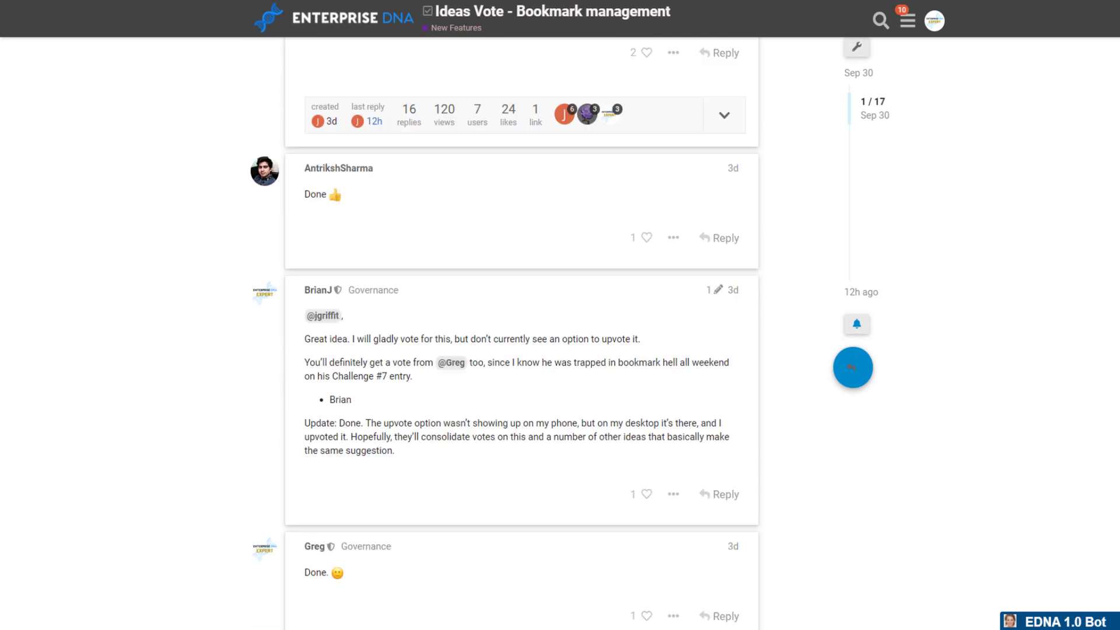
{"action": "scroll", "coordinate": [521, 351], "scroll_direction": "down", "scroll_amount": 1}
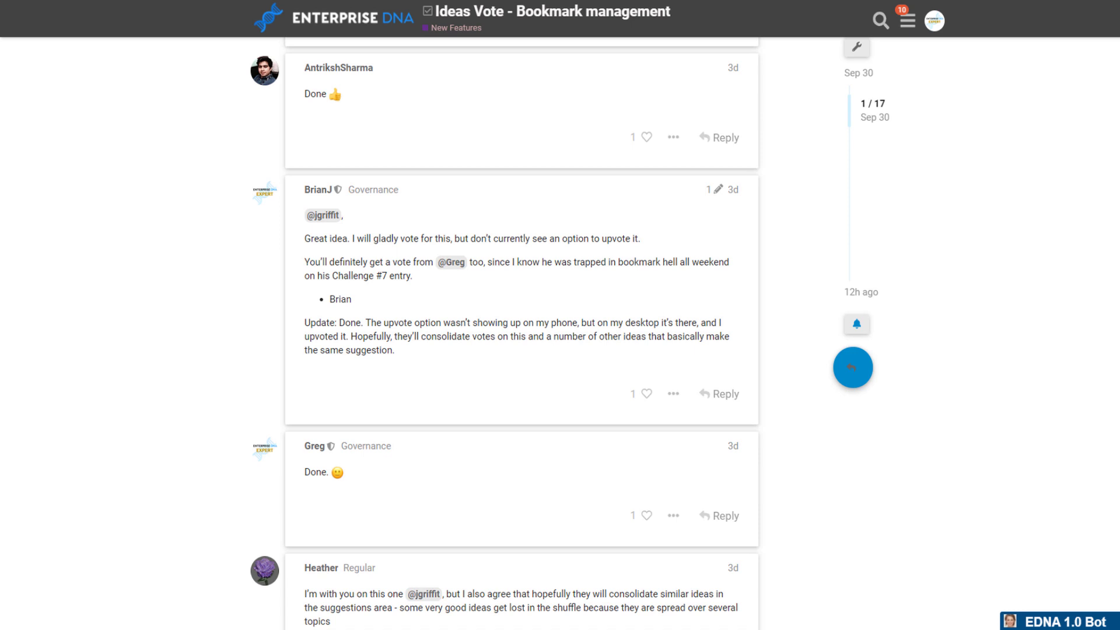
{"action": "scroll", "coordinate": [522, 350], "scroll_direction": "down", "scroll_amount": 1}
{"action": "scroll", "coordinate": [522, 351], "scroll_direction": "down", "scroll_amount": 2}
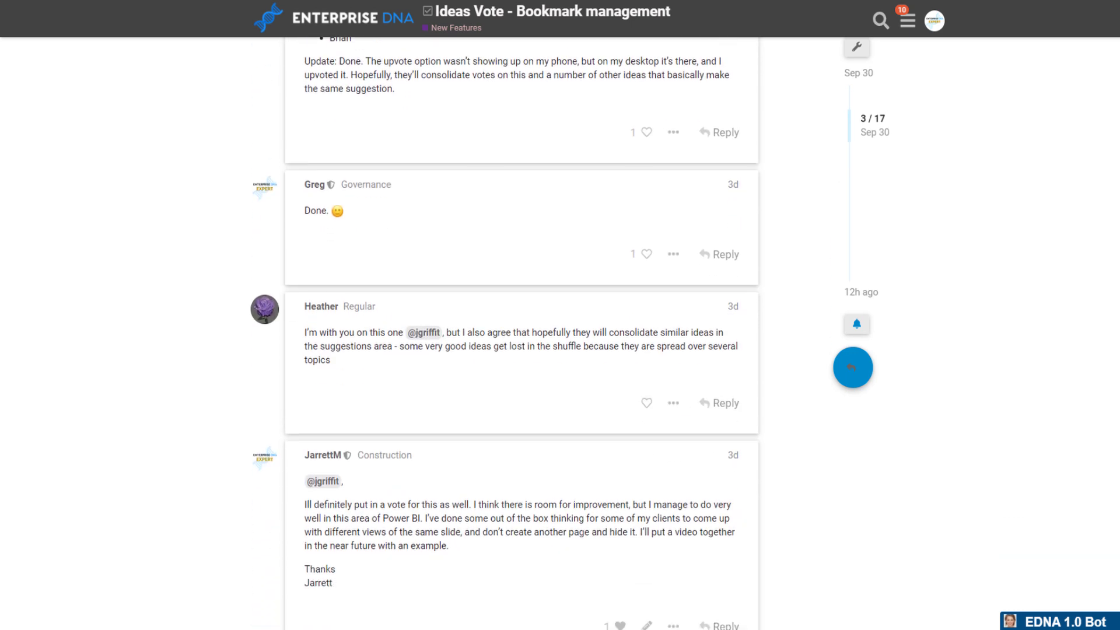
{"action": "scroll", "coordinate": [521, 350], "scroll_direction": "down", "scroll_amount": 1}
{"action": "scroll", "coordinate": [521, 349], "scroll_direction": "down", "scroll_amount": 2}
{"action": "scroll", "coordinate": [522, 350], "scroll_direction": "down", "scroll_amount": 3}
{"action": "scroll", "coordinate": [468, 166], "scroll_direction": "down", "scroll_amount": 1}
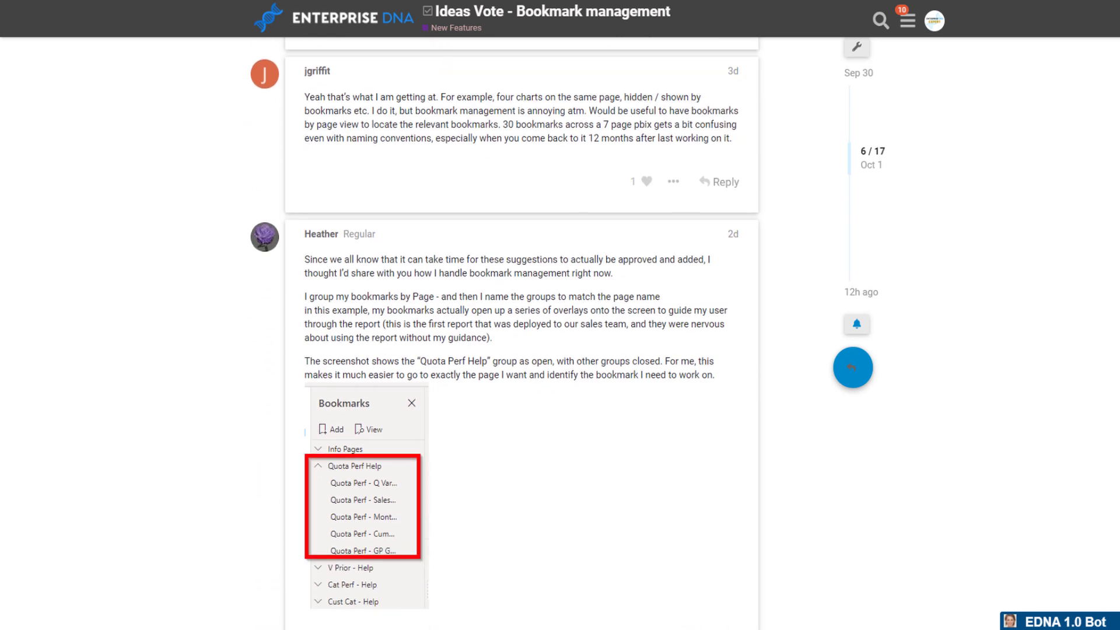
{"action": "scroll", "coordinate": [469, 167], "scroll_direction": "down", "scroll_amount": 1}
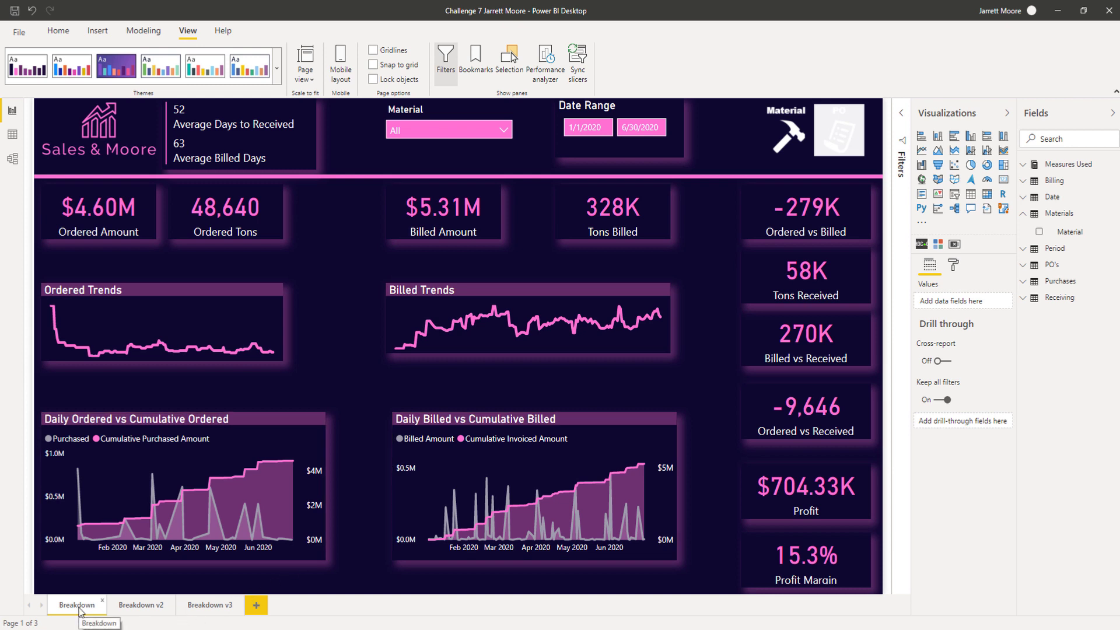
- Look over the Breakdown v2 and Breakdown v3 pages, then show the Home ribbon
{"action": "left_click", "coordinate": [143, 604]}
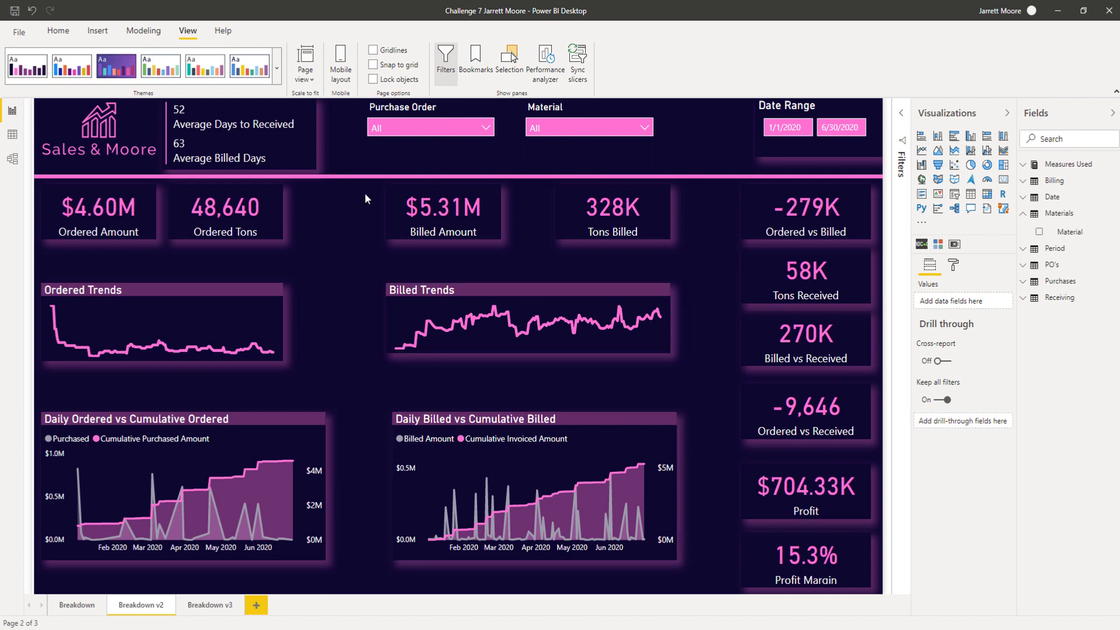
{"action": "left_click", "coordinate": [218, 604]}
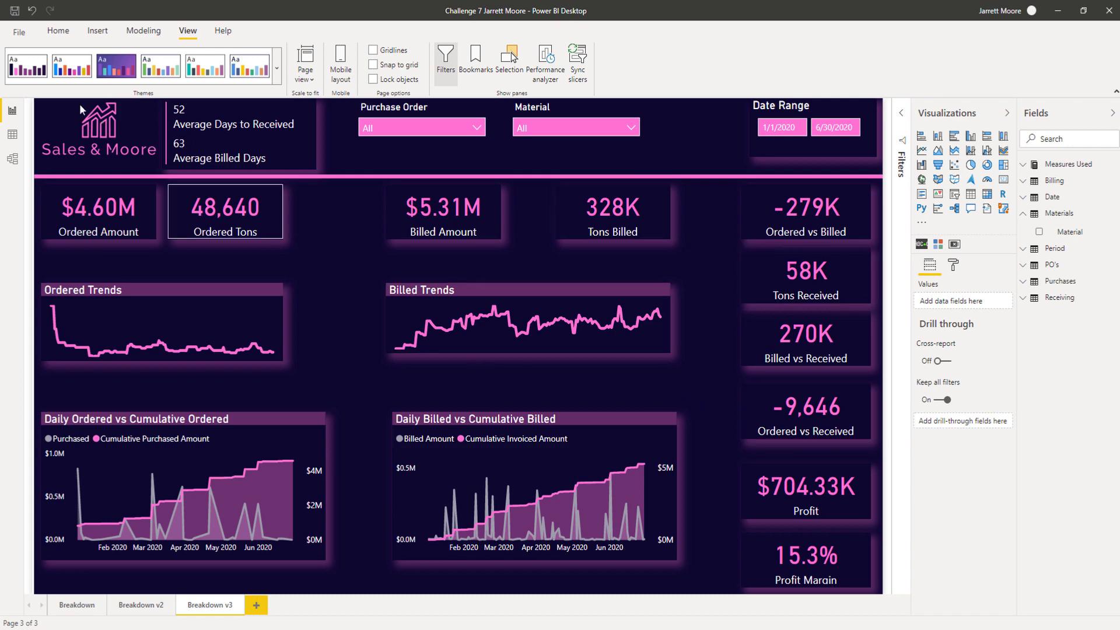
{"action": "left_click", "coordinate": [58, 31]}
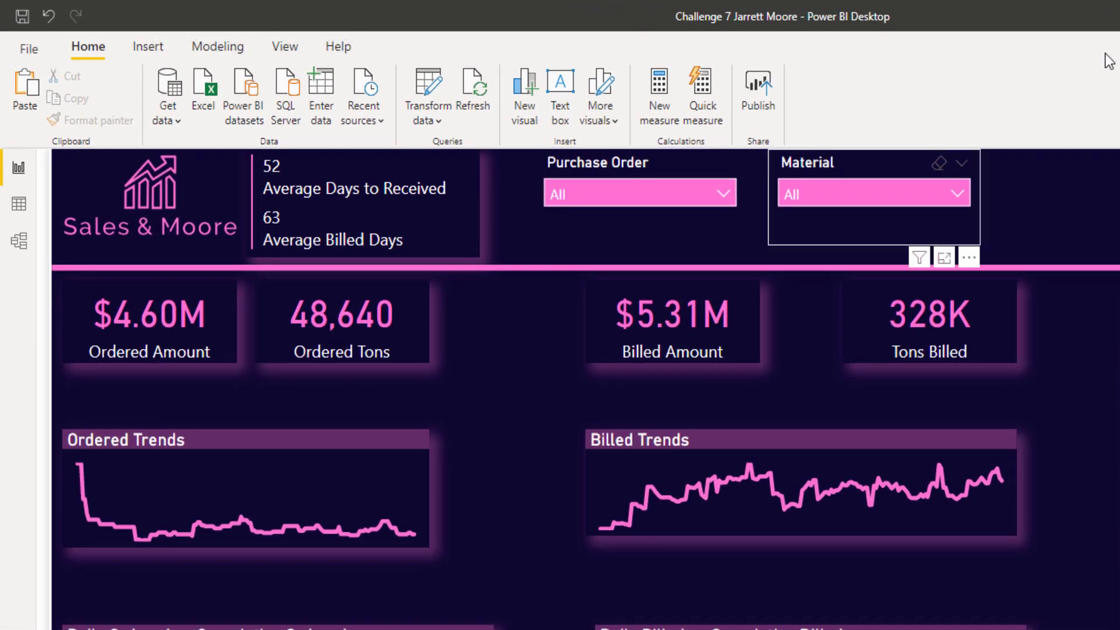
- Turn on the Bookmarks and Selection panes and go back to the Breakdown page
{"action": "left_click", "coordinate": [279, 51]}
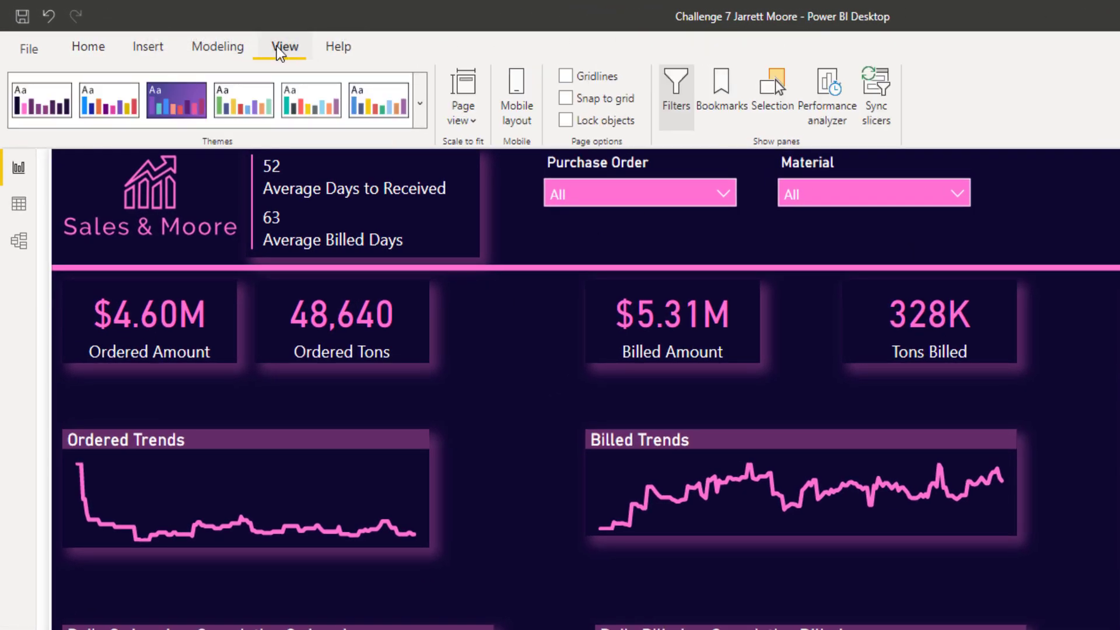
{"action": "left_click", "coordinate": [725, 97]}
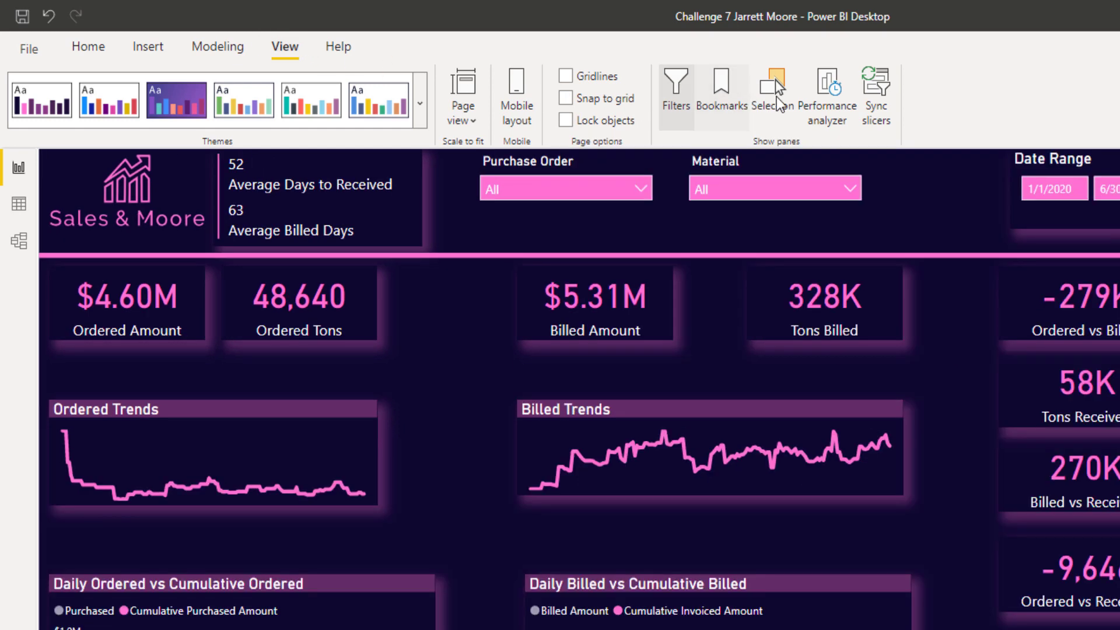
{"action": "left_click", "coordinate": [773, 96]}
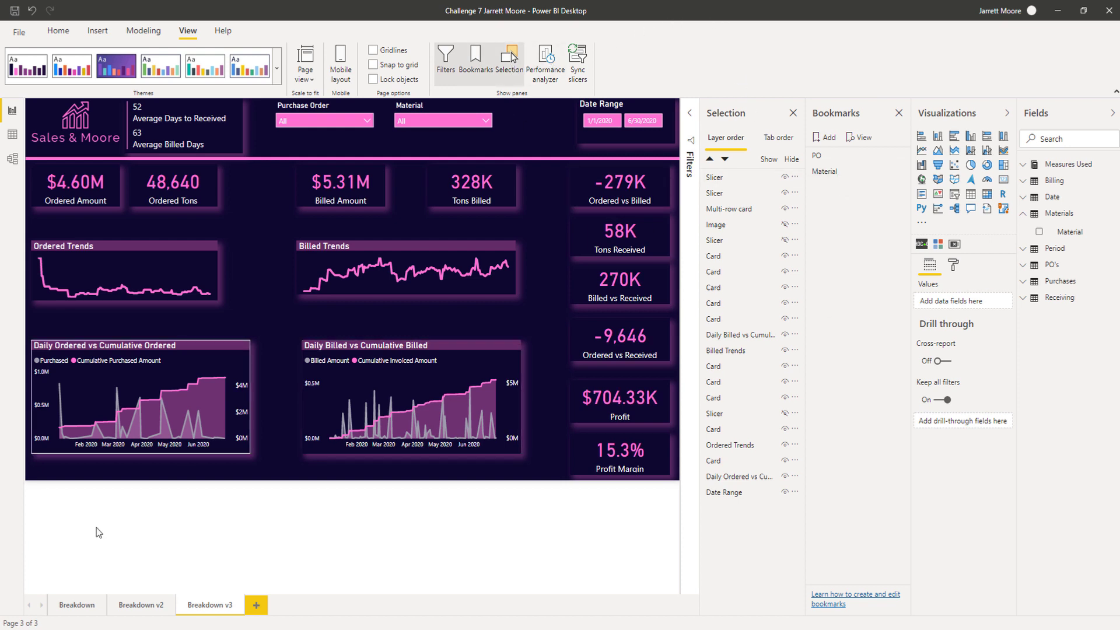
{"action": "left_click", "coordinate": [78, 606]}
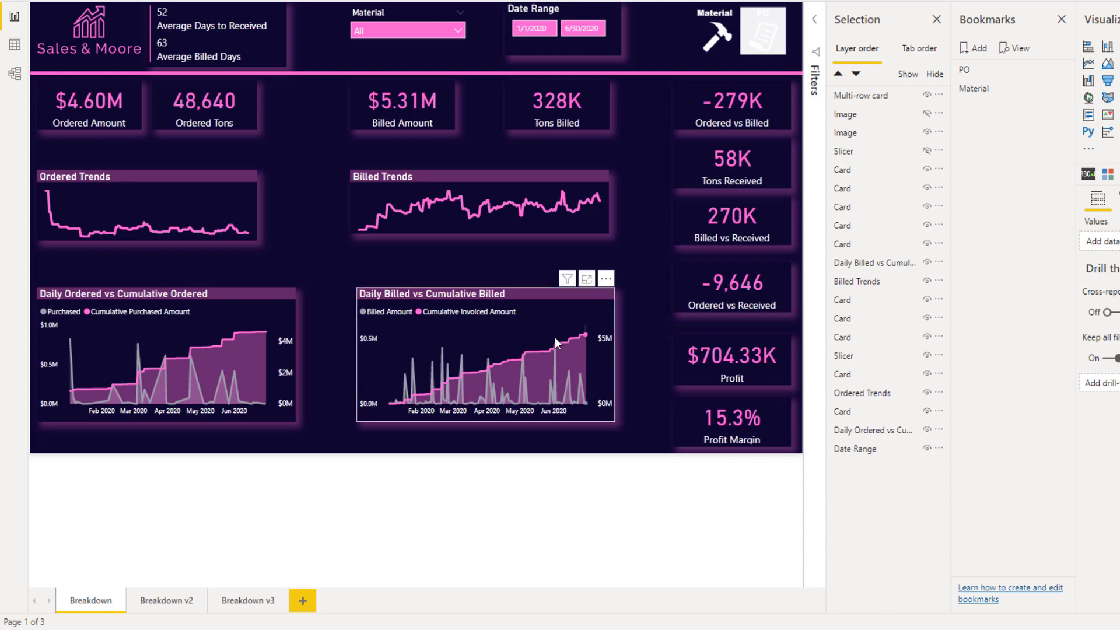
- On Breakdown v2, add two bookmarks and rename them 'PO v2' and 'Material v2'
{"action": "left_click", "coordinate": [167, 600]}
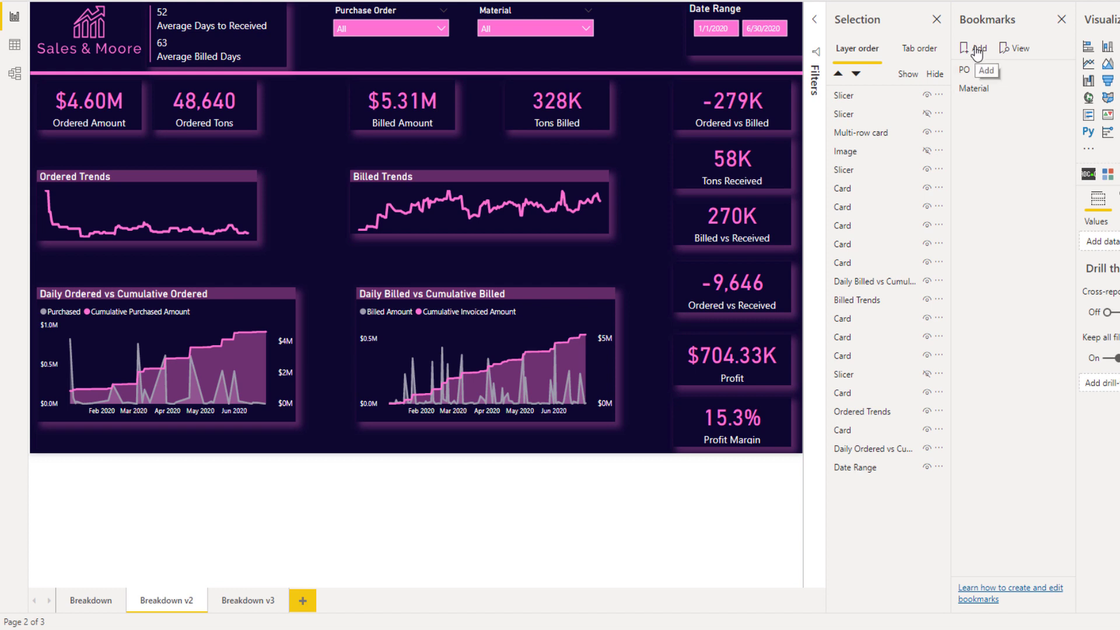
{"action": "left_click", "coordinate": [976, 51]}
{"action": "left_click", "coordinate": [976, 51]}
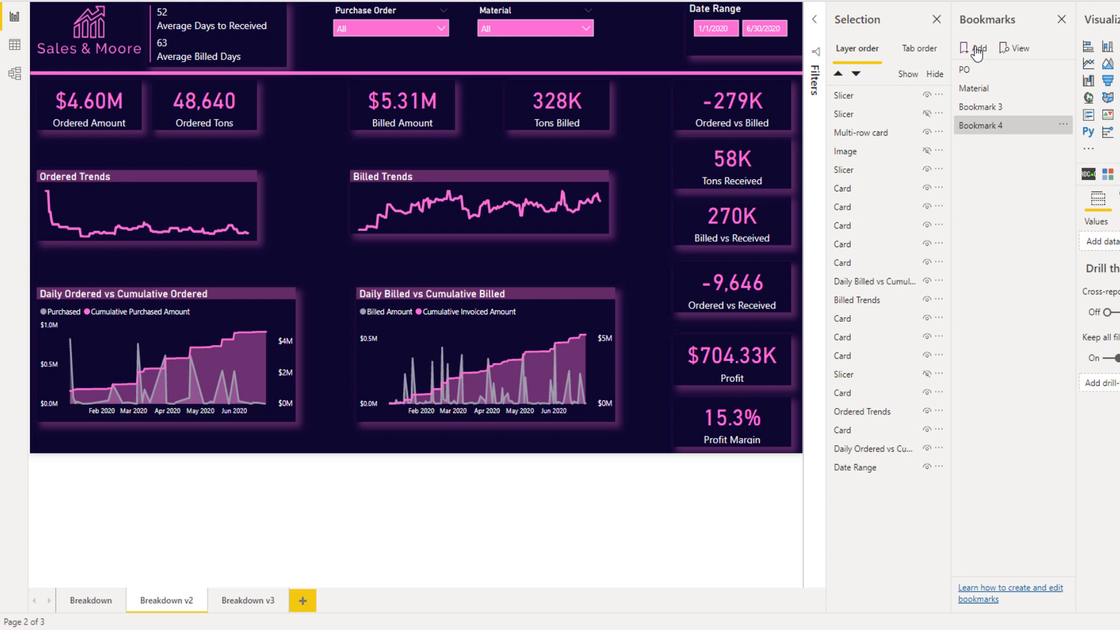
{"action": "double_click", "coordinate": [987, 108]}
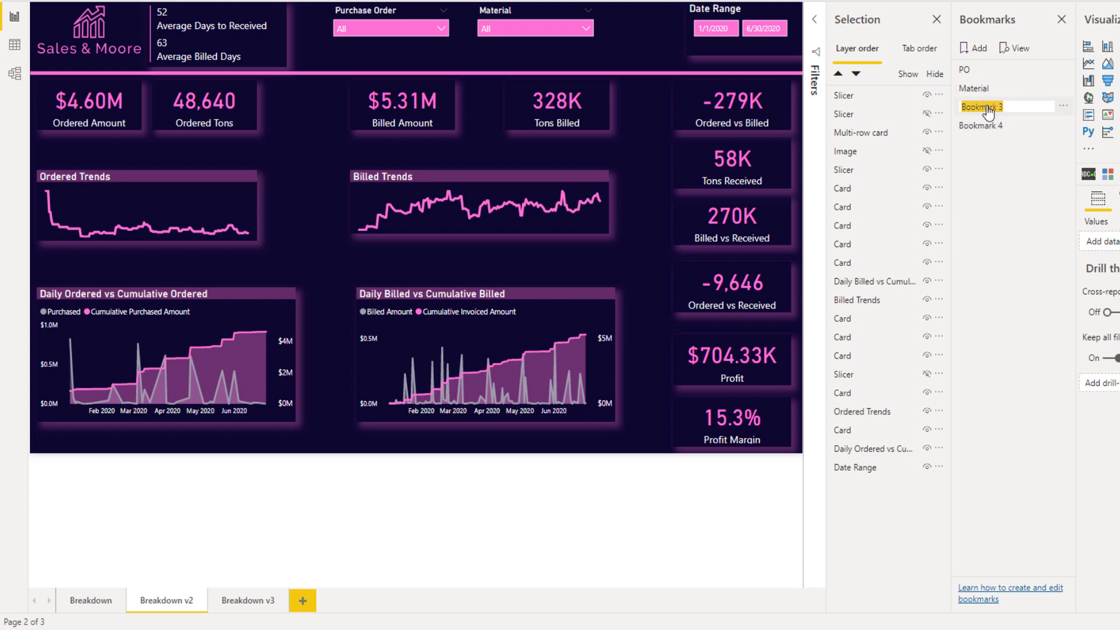
{"action": "type", "text": "P"}
{"action": "type", "text": "O v2"}
{"action": "key", "text": "Return"}
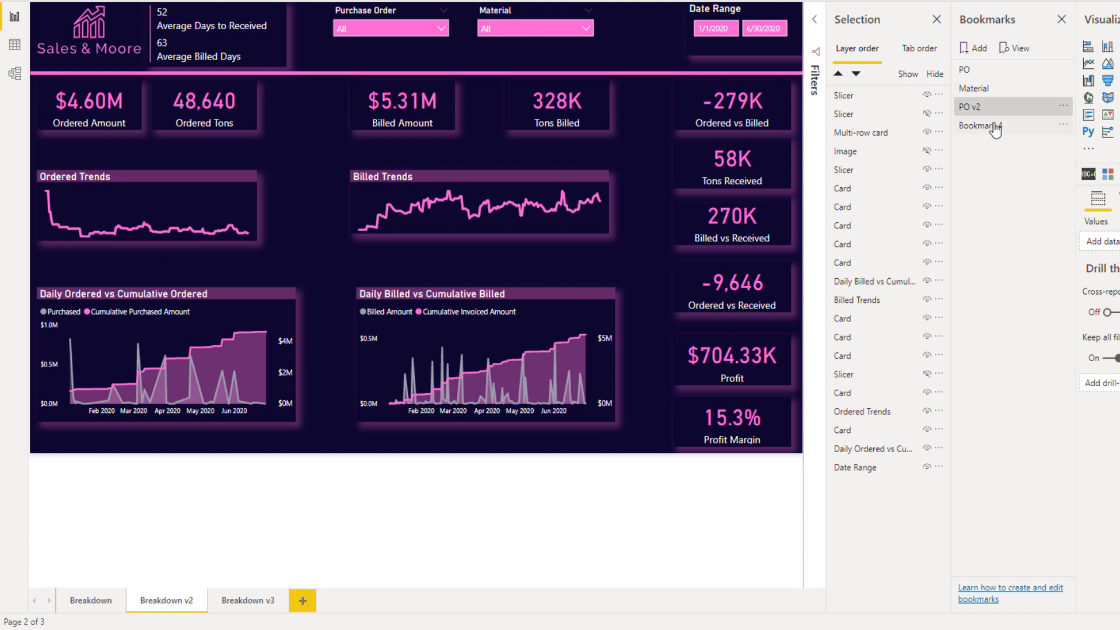
{"action": "double_click", "coordinate": [995, 127]}
{"action": "type", "text": "M"}
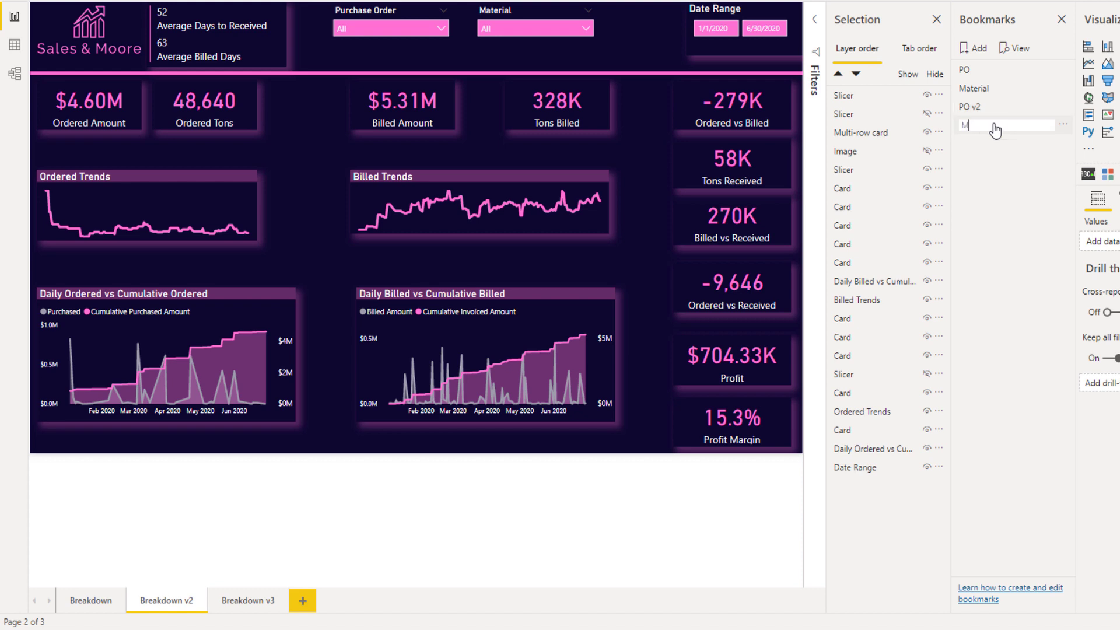
{"action": "type", "text": "ateria"}
{"action": "type", "text": "l v2"}
{"action": "key", "text": "Return"}
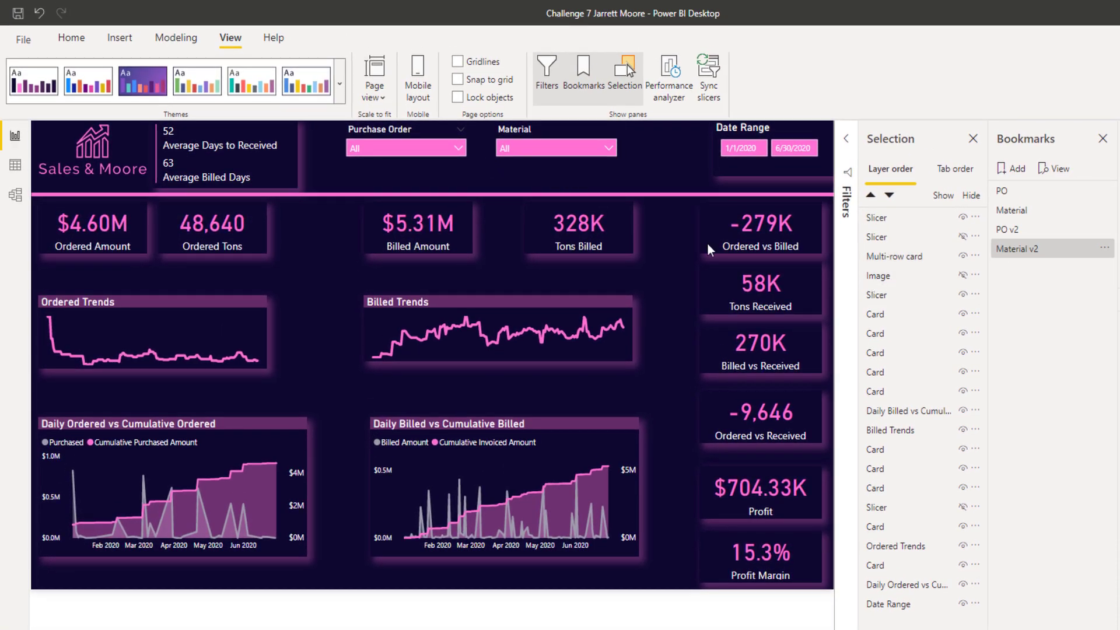
- Hide the Purchase Order slicer and update the Material v2 bookmark with that state
{"action": "mouse_move", "coordinate": [405, 150]}
{"action": "left_click", "coordinate": [353, 129]}
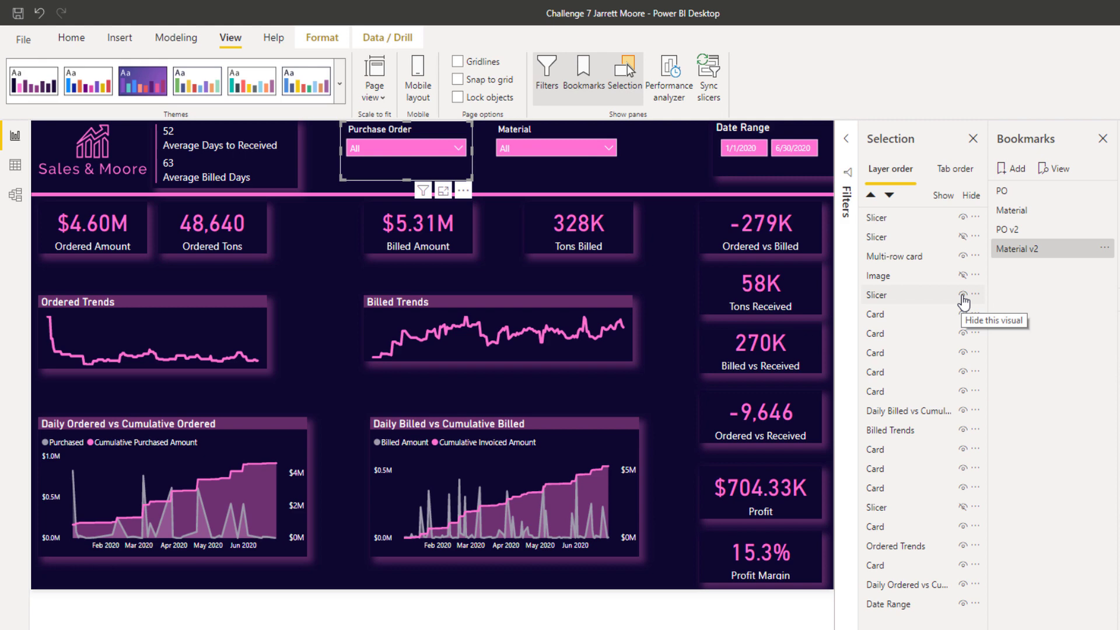
{"action": "left_click", "coordinate": [963, 296]}
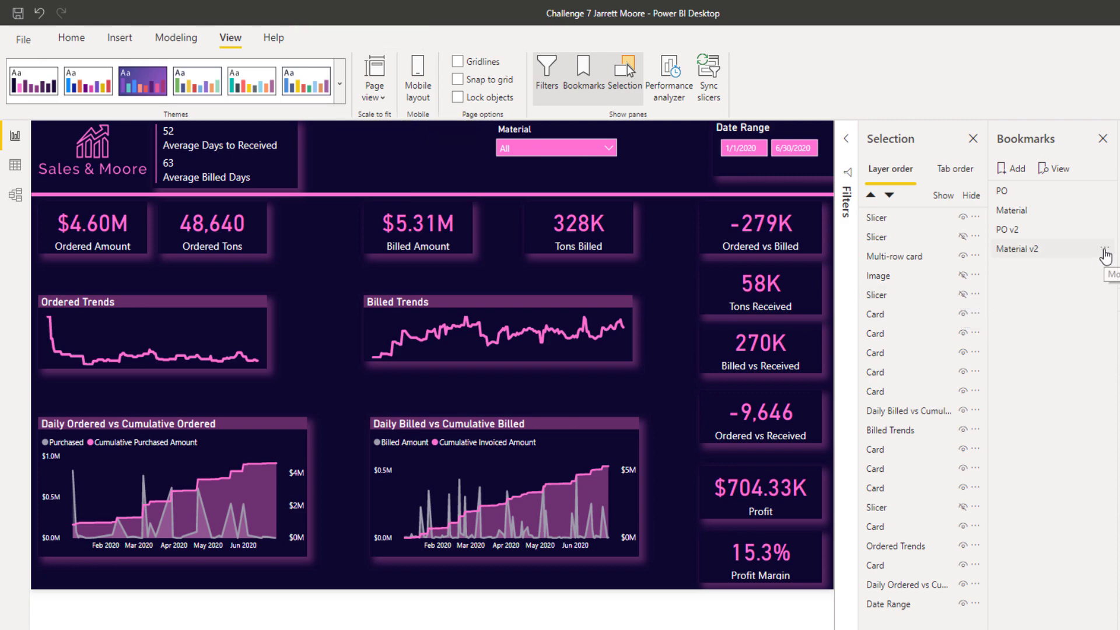
{"action": "left_click", "coordinate": [1105, 255]}
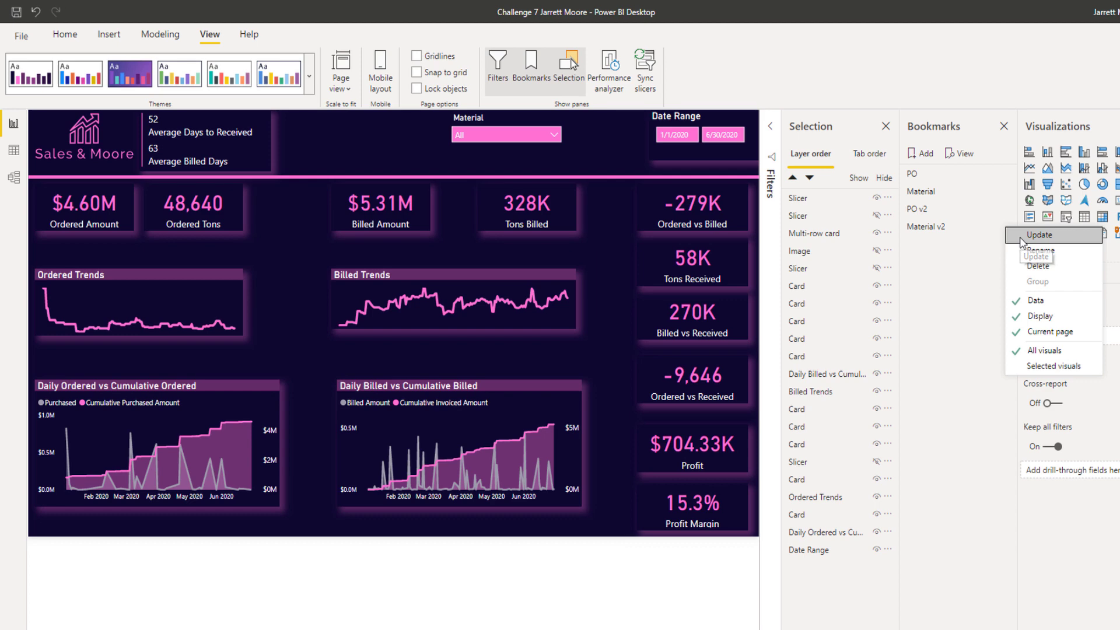
{"action": "left_click", "coordinate": [1021, 243]}
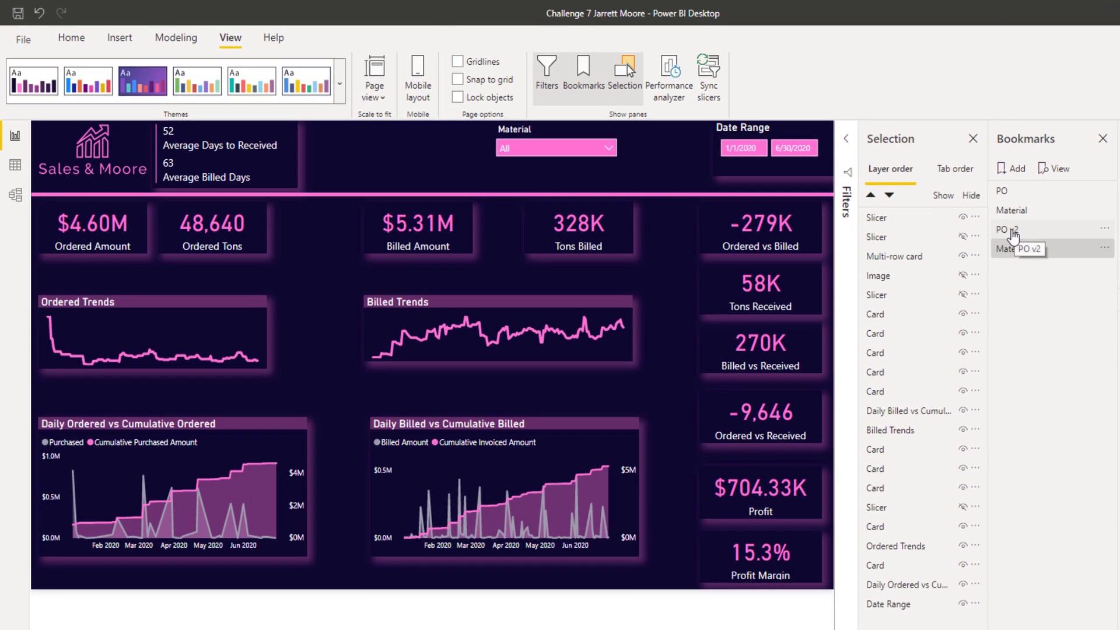
- Make PO v2 hide the Material slicer, then test both v2 bookmarks
{"action": "left_click", "coordinate": [988, 229]}
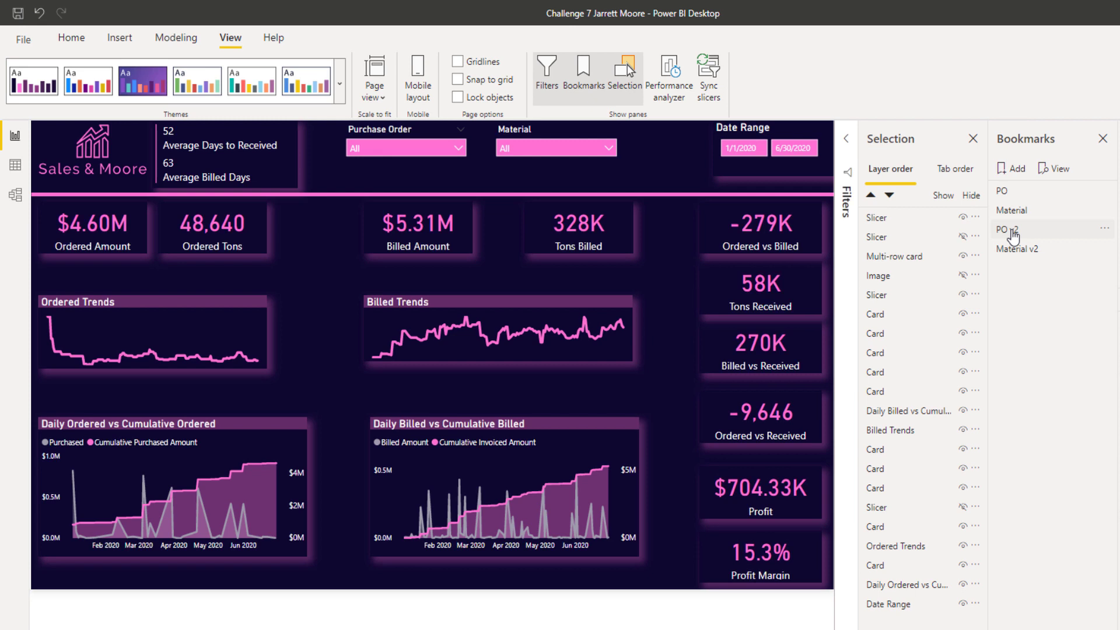
{"action": "left_click", "coordinate": [1010, 232]}
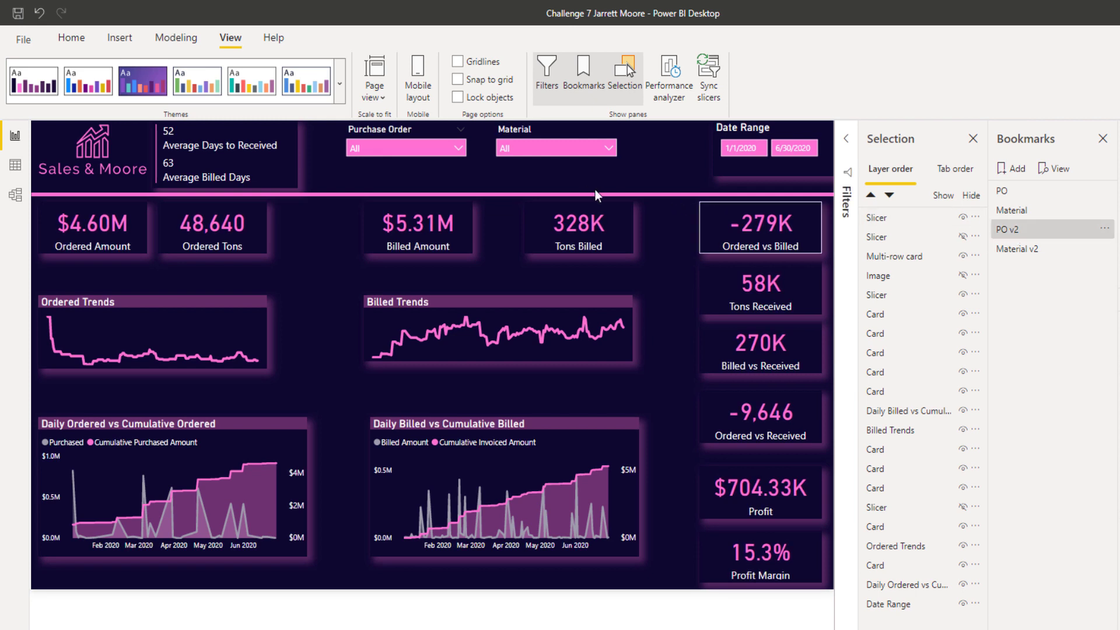
{"action": "left_click", "coordinate": [523, 136]}
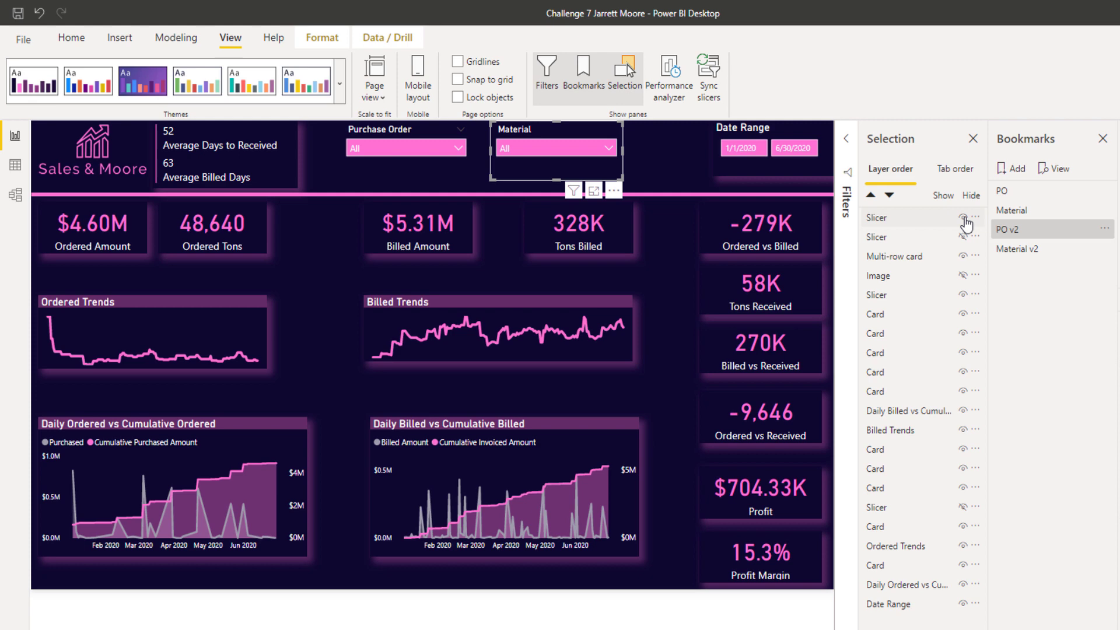
{"action": "left_click", "coordinate": [963, 217]}
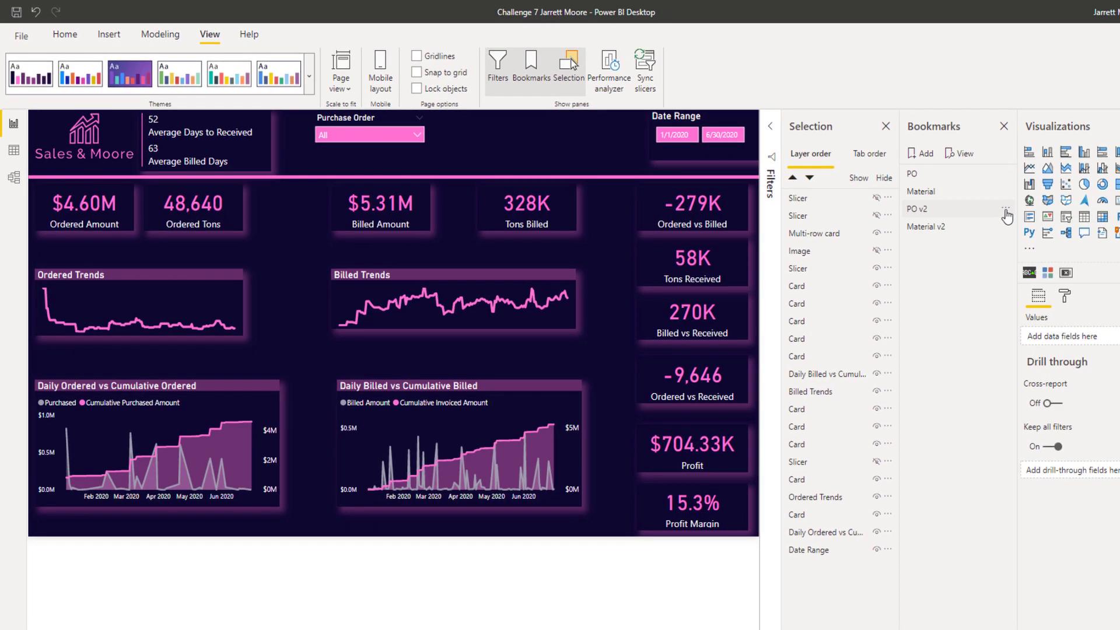
{"action": "left_click", "coordinate": [1006, 210]}
{"action": "left_click", "coordinate": [1031, 218]}
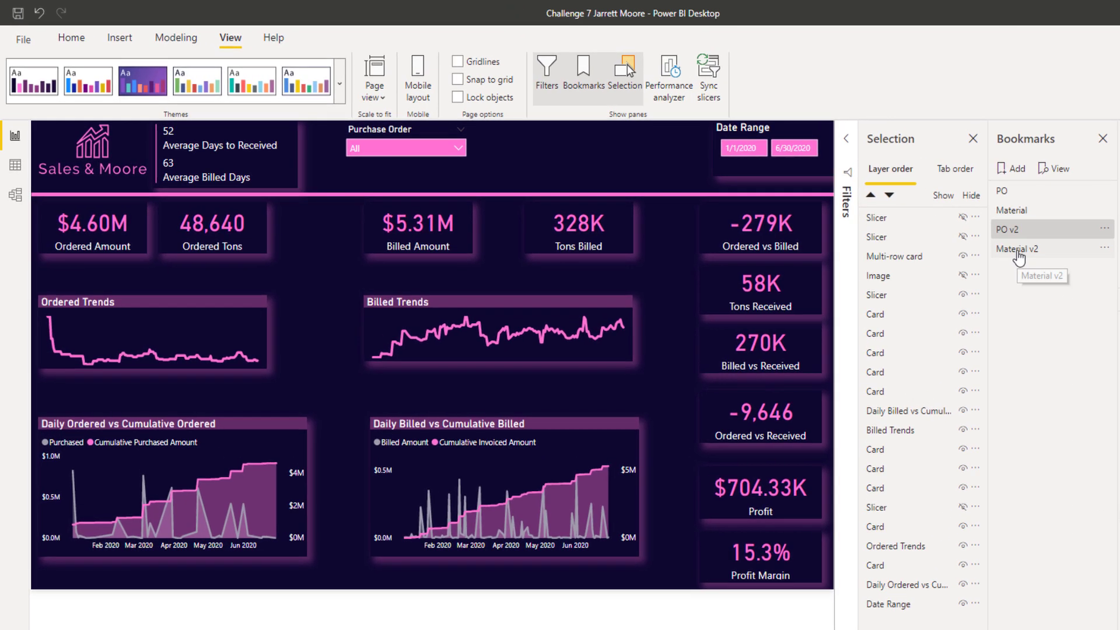
{"action": "left_click", "coordinate": [928, 230]}
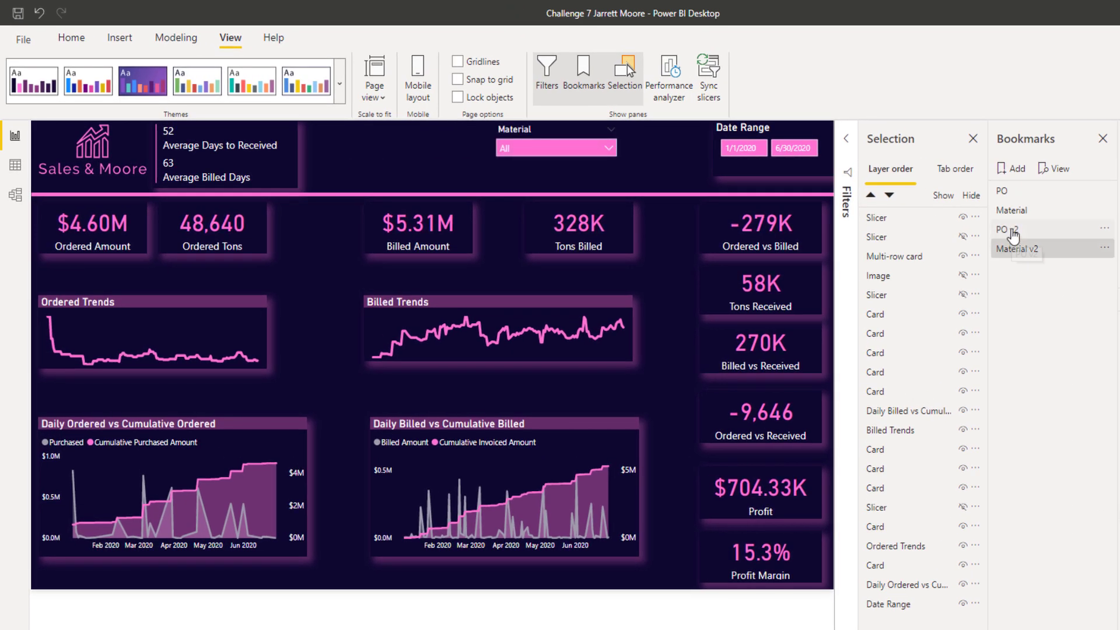
{"action": "left_click", "coordinate": [1012, 232]}
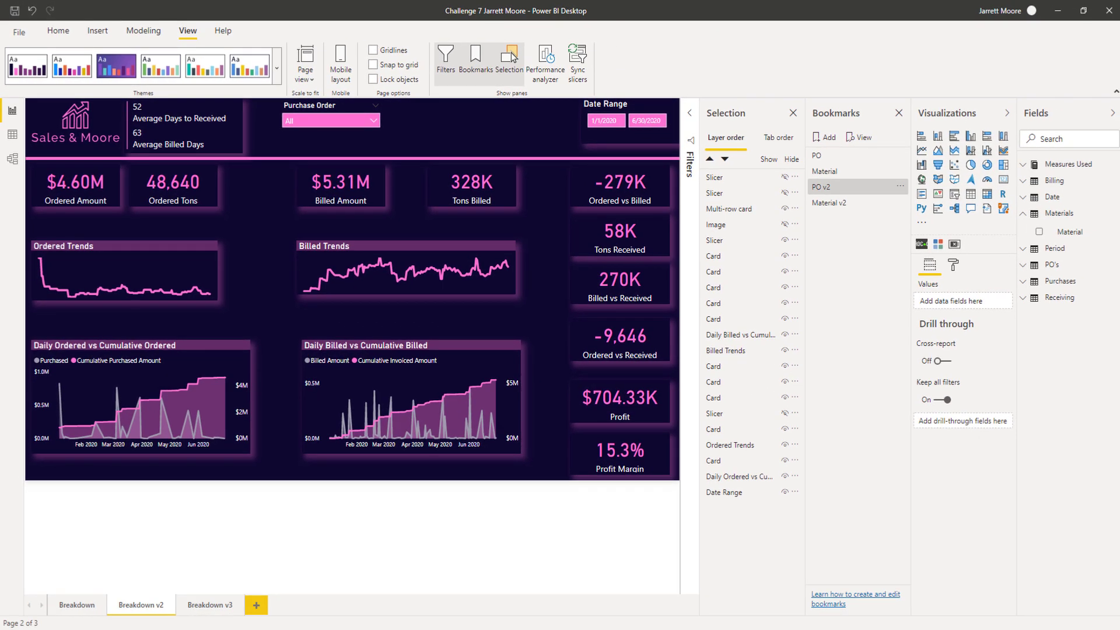
{"action": "mouse_move", "coordinate": [211, 604]}
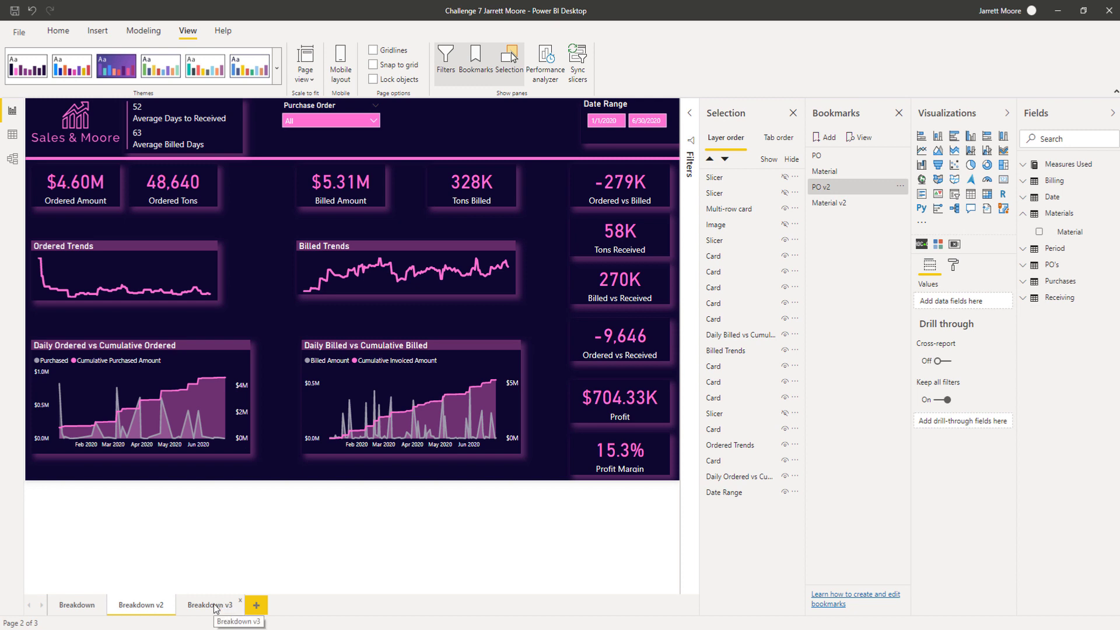
- On Breakdown v3, add two bookmarks and rename them 'PO v3' and 'Material v3'
{"action": "left_click", "coordinate": [214, 604]}
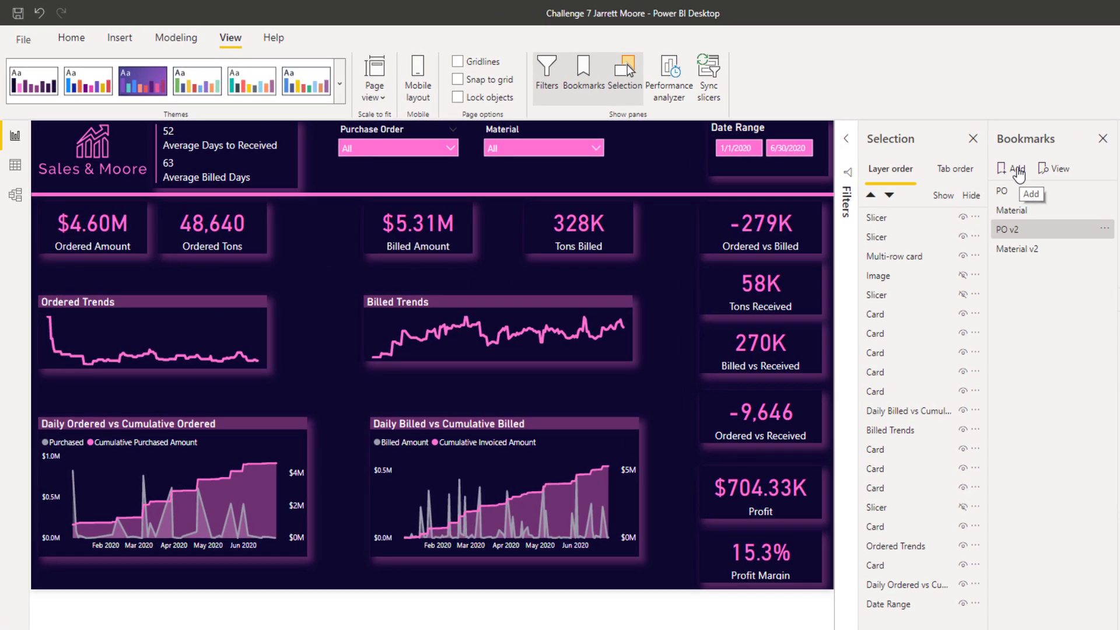
{"action": "left_click", "coordinate": [1017, 169]}
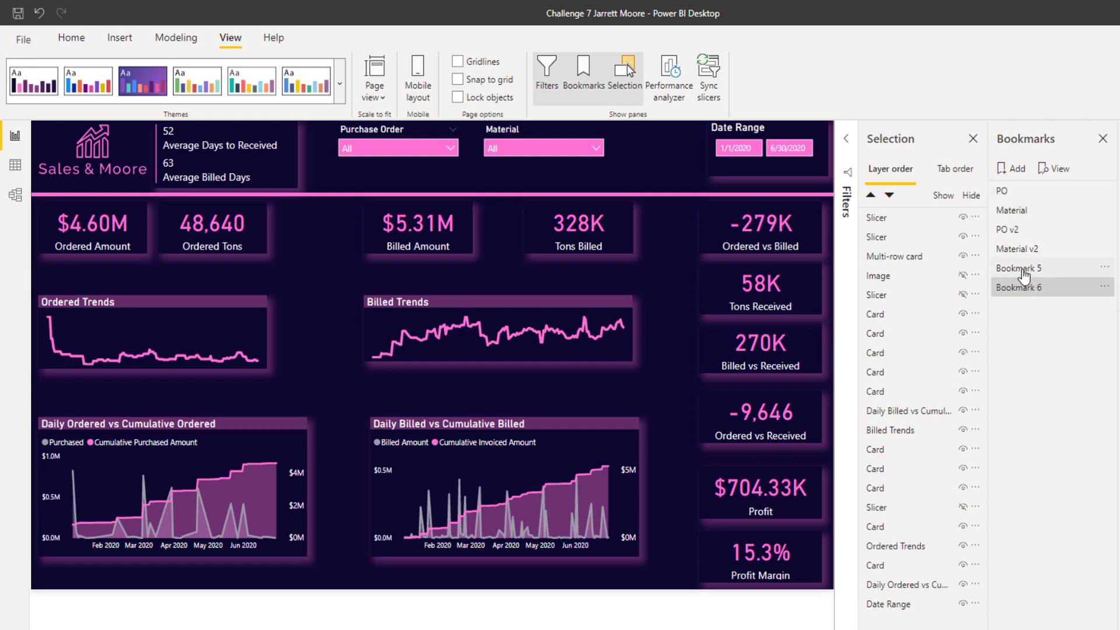
{"action": "double_click", "coordinate": [1019, 269]}
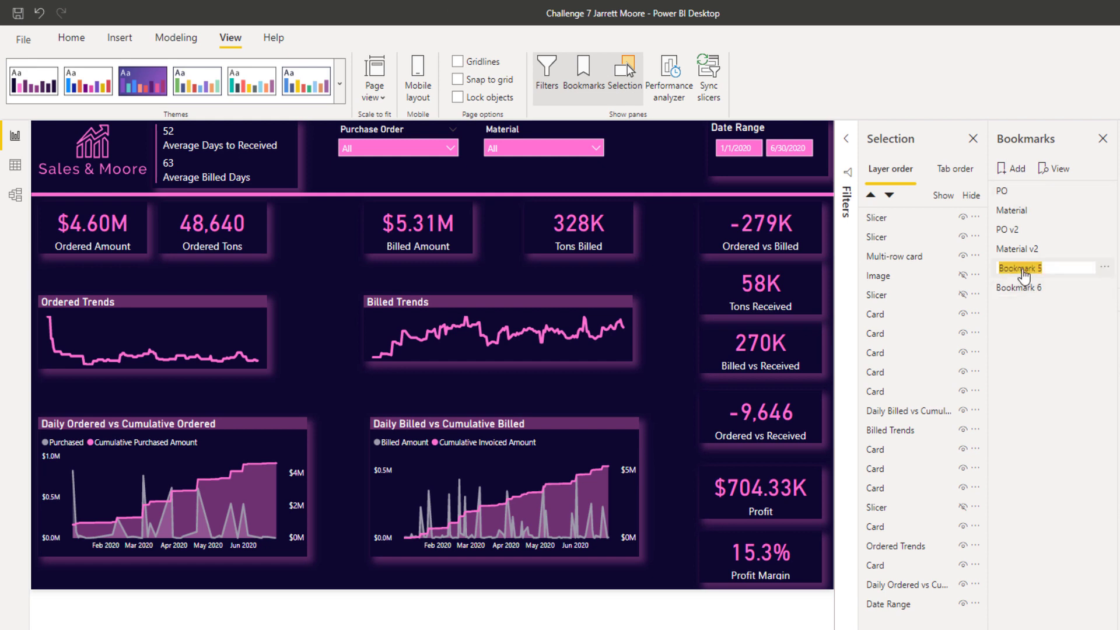
{"action": "type", "text": "PO v"}
{"action": "type", "text": "2"}
{"action": "key", "text": "Return"}
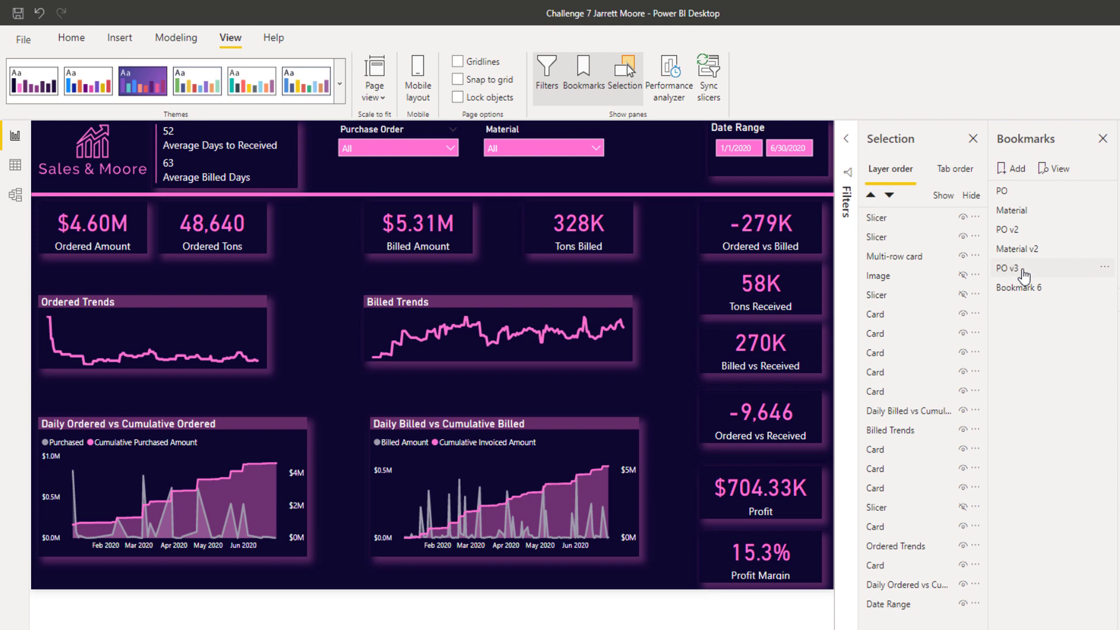
{"action": "double_click", "coordinate": [1022, 290]}
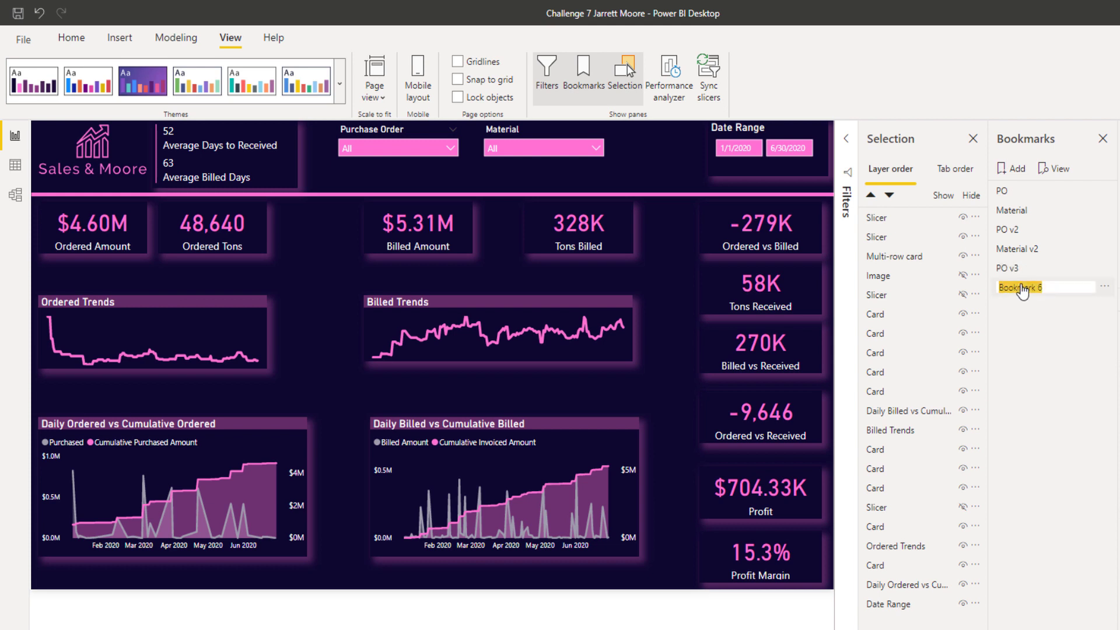
{"action": "type", "text": "Mate"}
{"action": "type", "text": "rial v3"}
{"action": "key", "text": "Return"}
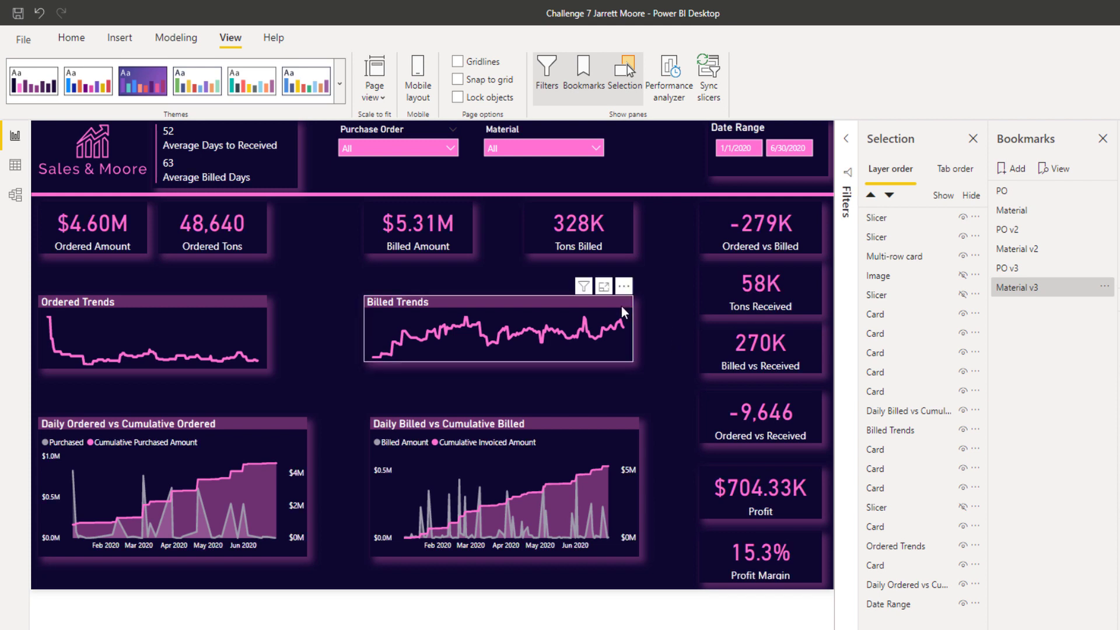
- Hide the Purchase Order slicer and update the Material v3 bookmark with that state
{"action": "left_click", "coordinate": [363, 147]}
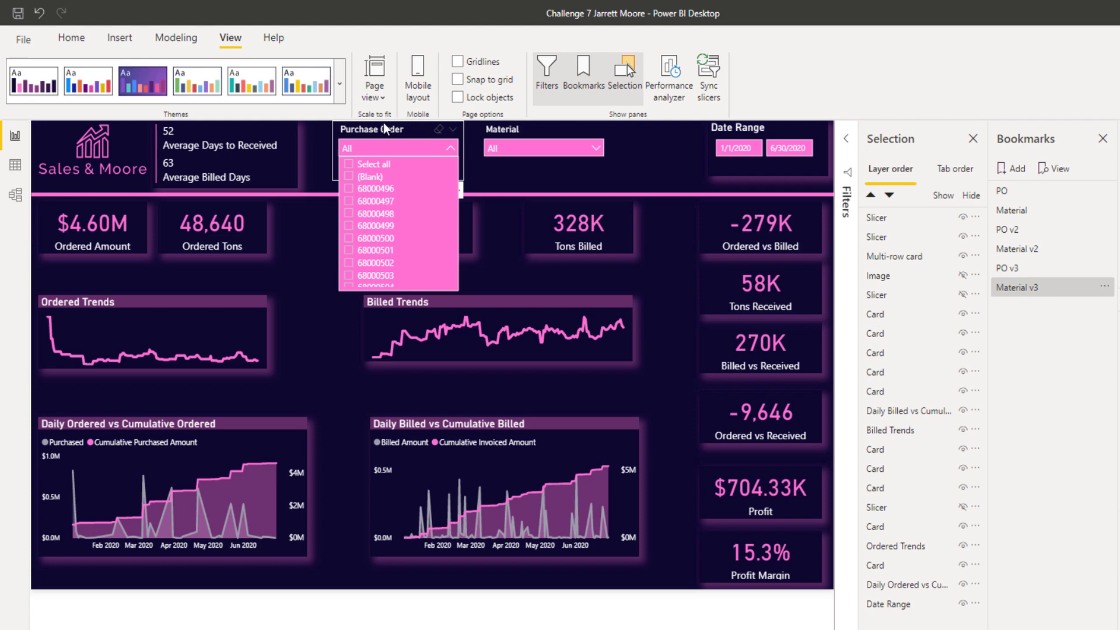
{"action": "left_click", "coordinate": [389, 135]}
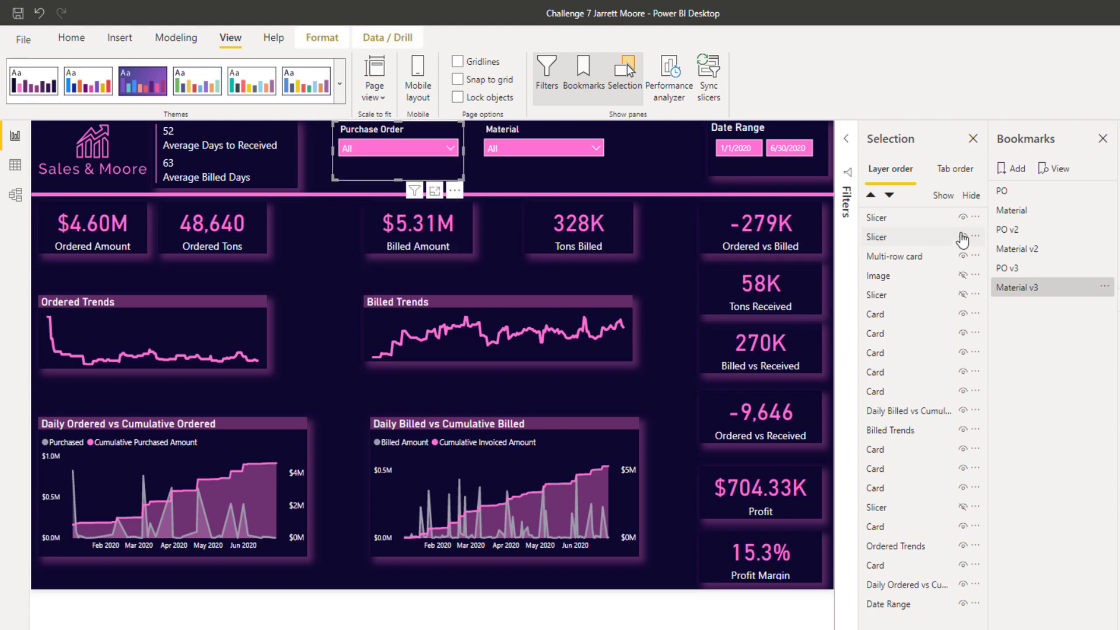
{"action": "left_click", "coordinate": [962, 236]}
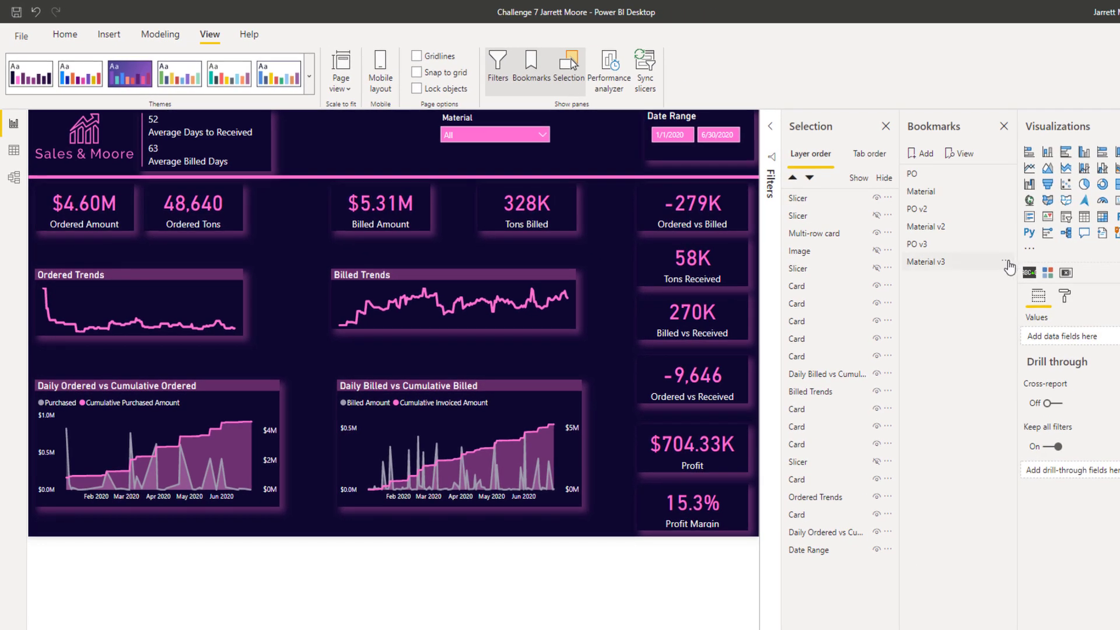
{"action": "left_click", "coordinate": [1009, 262]}
{"action": "left_click", "coordinate": [1041, 269]}
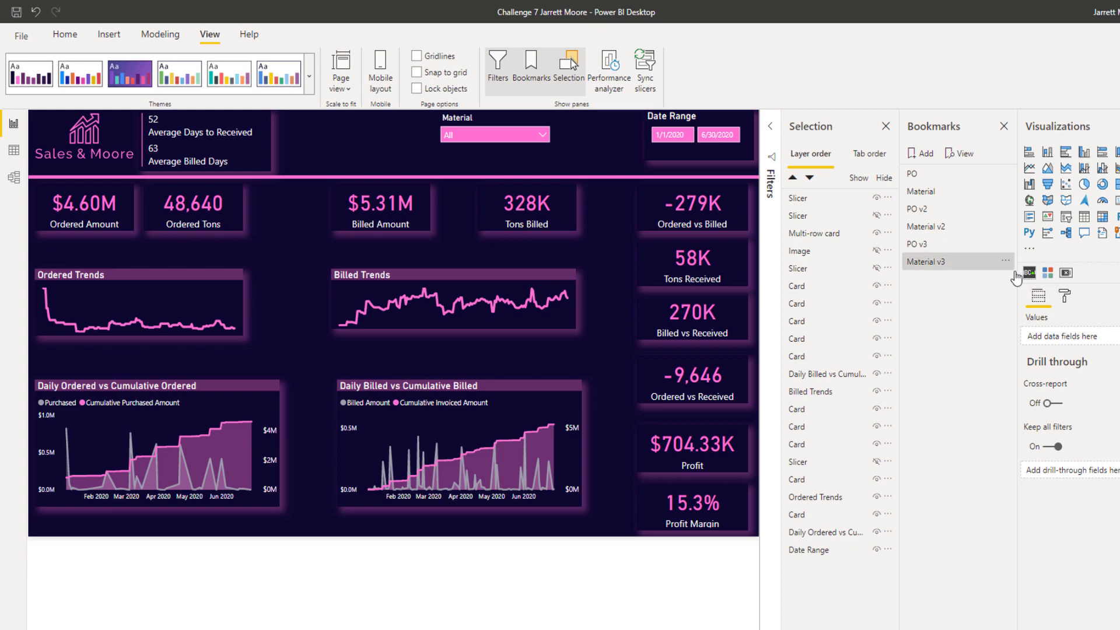
- Make PO v3 hide the Material slicer, then test Material v3 and PO v3
{"action": "left_click", "coordinate": [916, 248]}
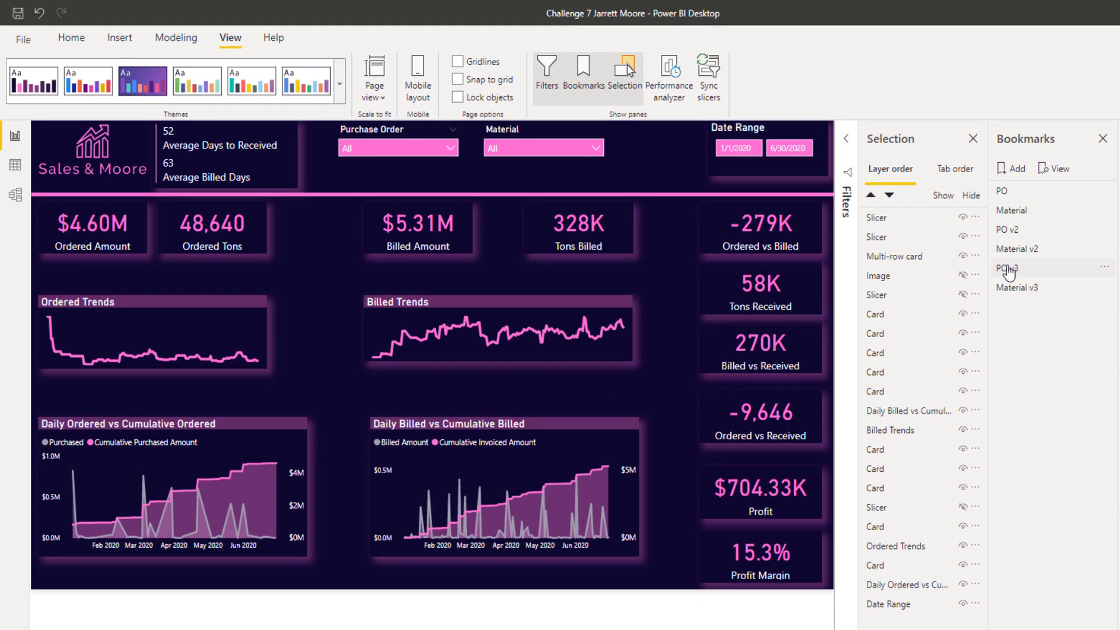
{"action": "left_click", "coordinate": [1008, 271]}
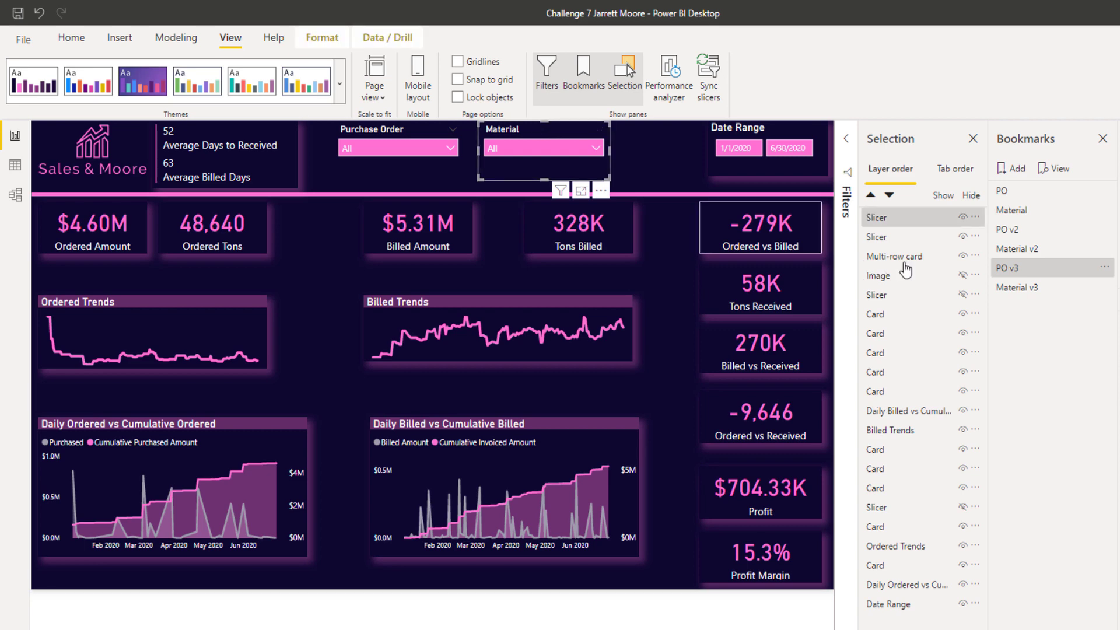
{"action": "left_click", "coordinate": [963, 217]}
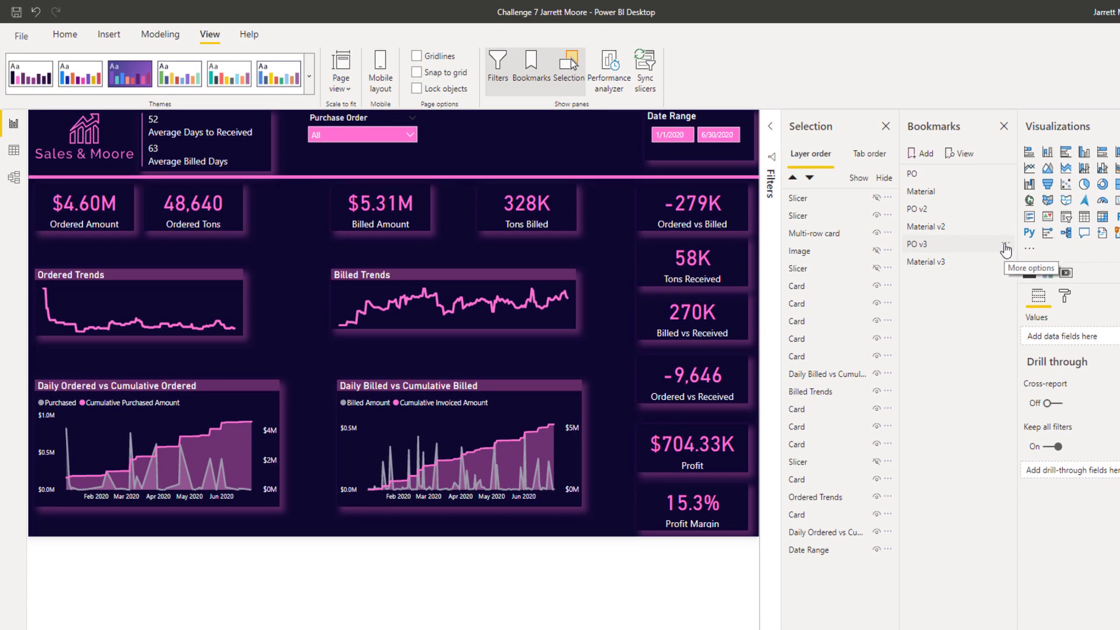
{"action": "left_click", "coordinate": [1037, 252]}
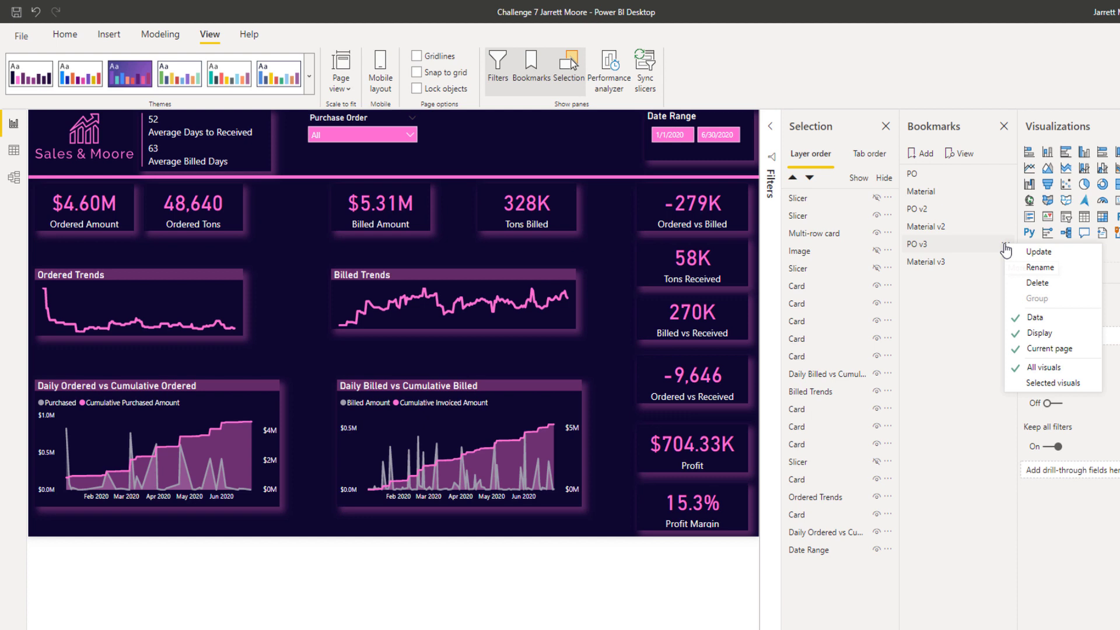
{"action": "left_click", "coordinate": [1038, 253]}
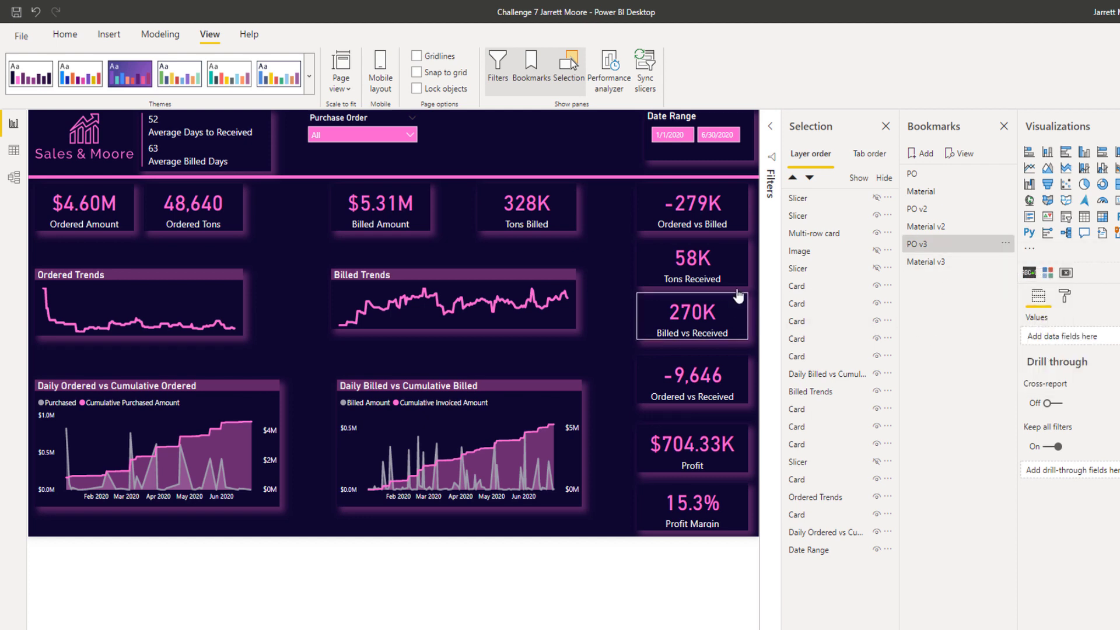
{"action": "left_click", "coordinate": [924, 263]}
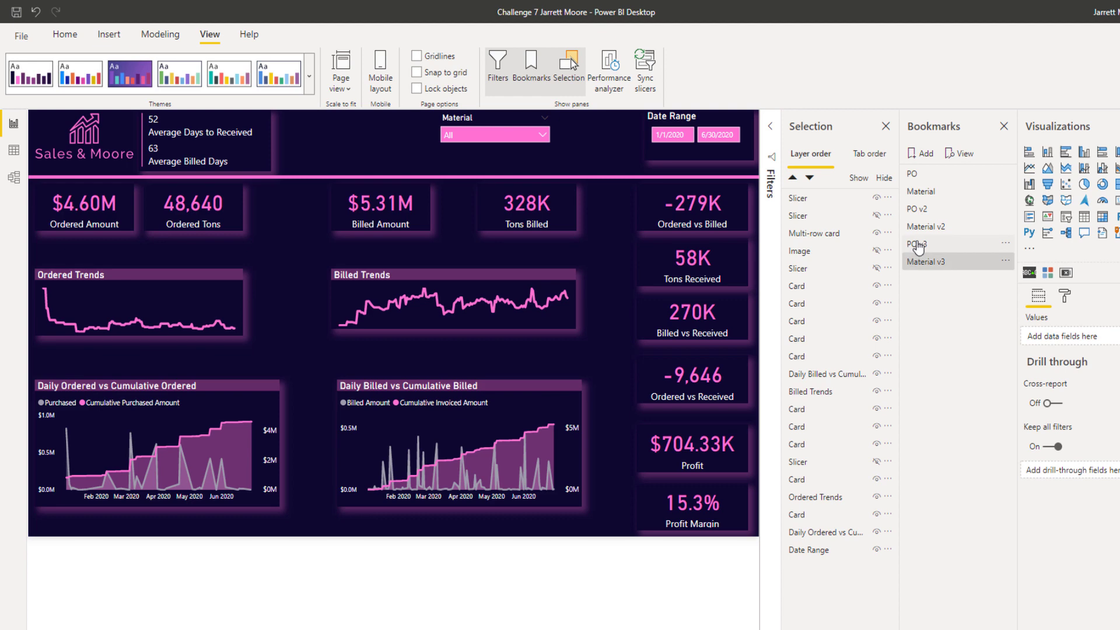
{"action": "left_click", "coordinate": [916, 249]}
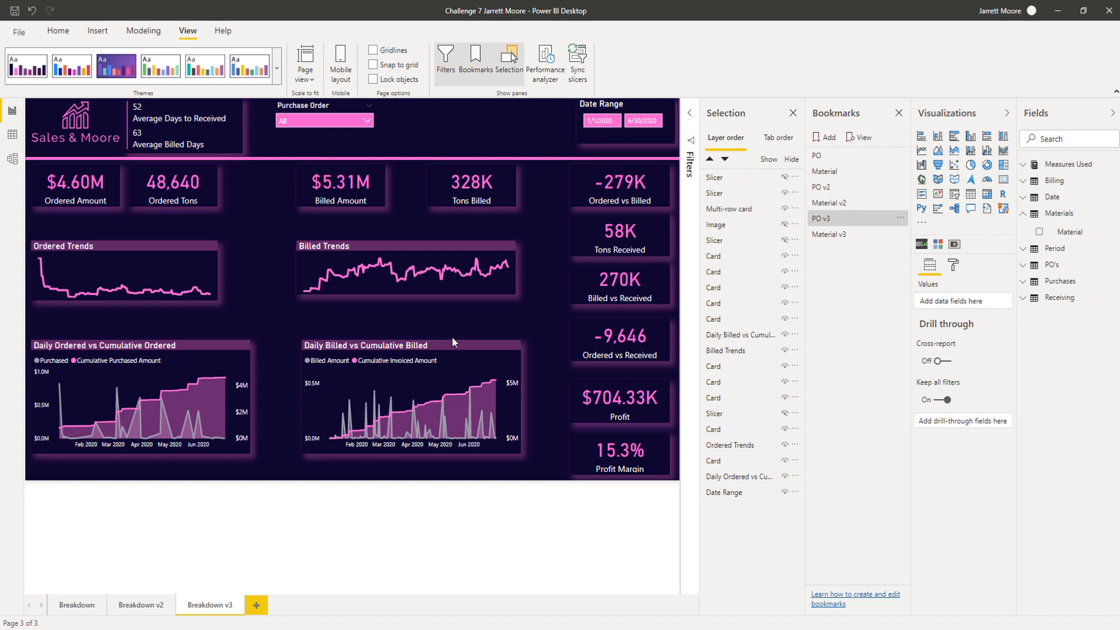
- Group PO v3 with Material v3, name the group 'Breakdown v3', and check its contents
{"action": "left_click", "coordinate": [828, 220]}
{"action": "left_click", "coordinate": [901, 239]}
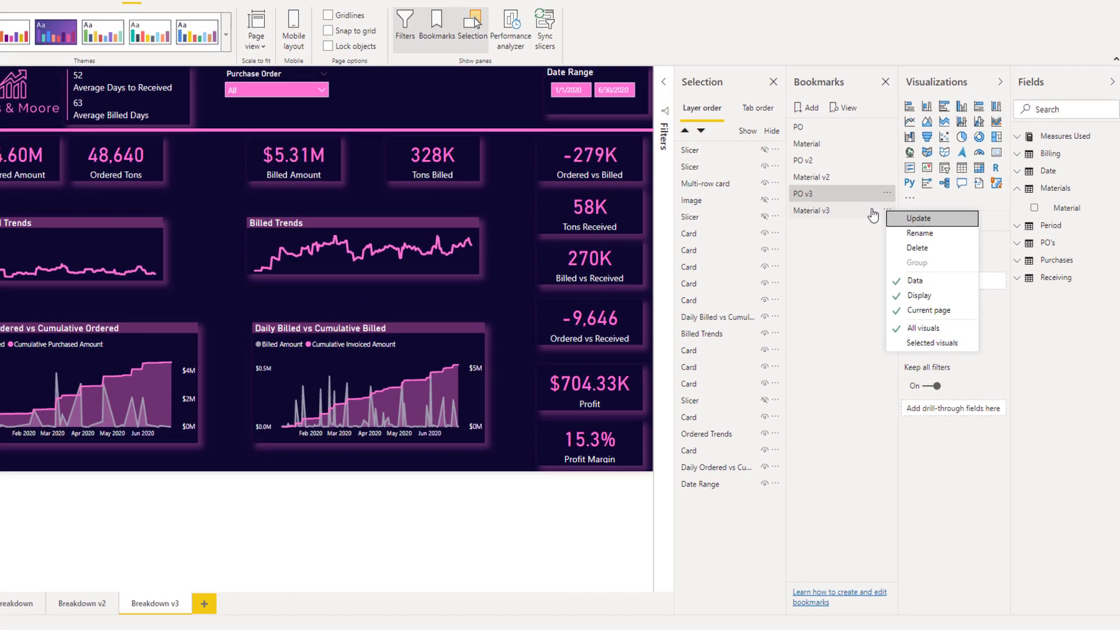
{"action": "left_click", "coordinate": [927, 242]}
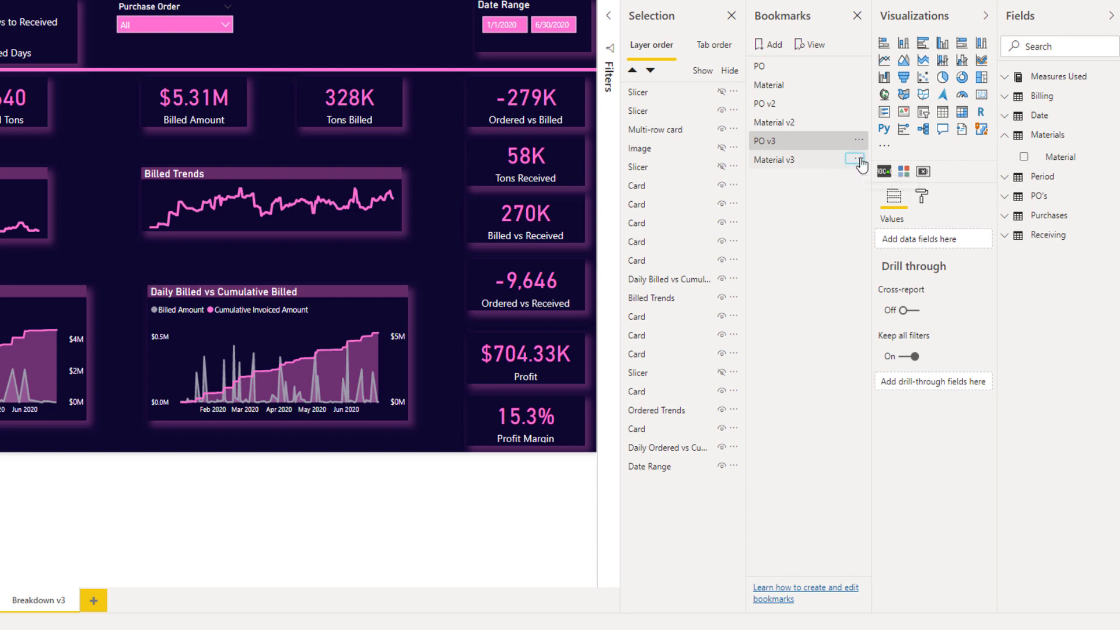
{"action": "left_click", "coordinate": [860, 161]}
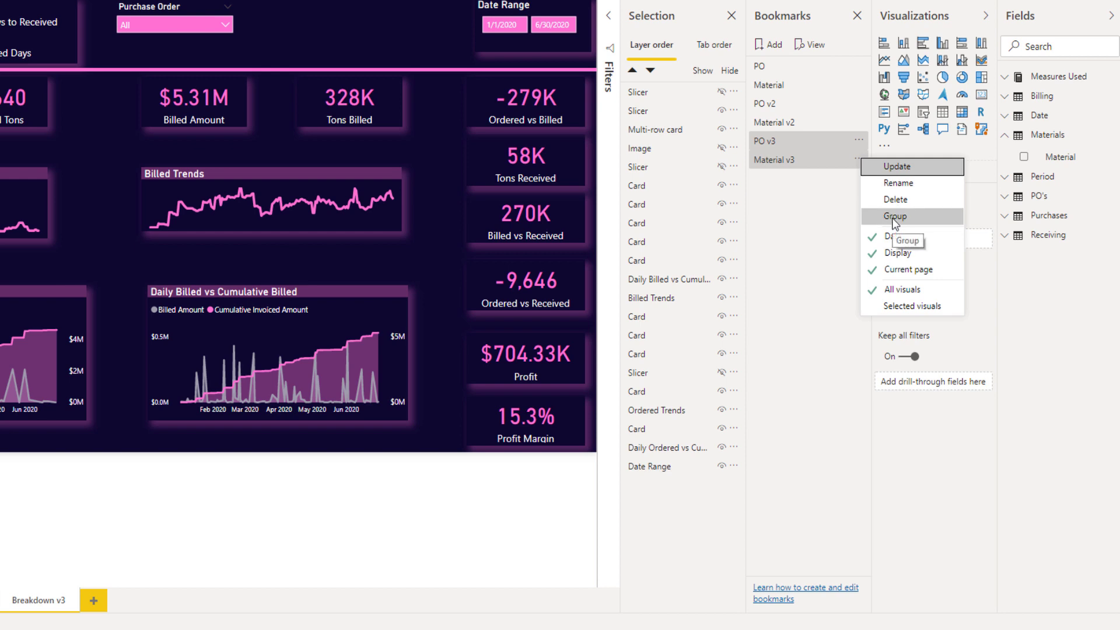
{"action": "left_click", "coordinate": [891, 218]}
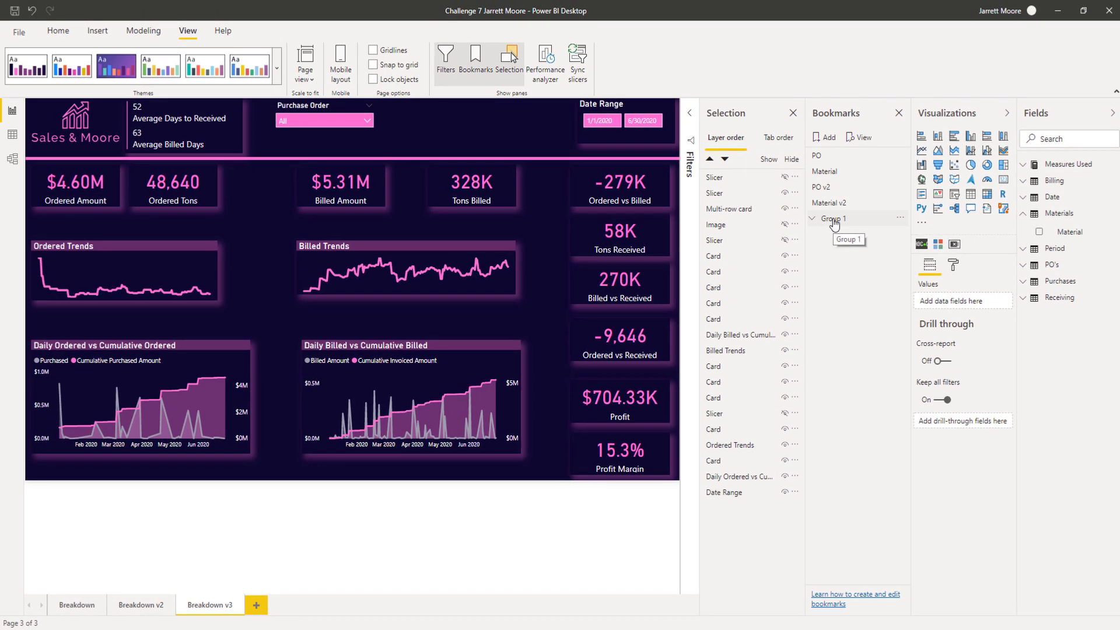
{"action": "double_click", "coordinate": [834, 219]}
{"action": "type", "text": "B"}
{"action": "type", "text": "reakdown "}
{"action": "type", "text": "v3"}
{"action": "key", "text": "Return"}
{"action": "left_click", "coordinate": [811, 220]}
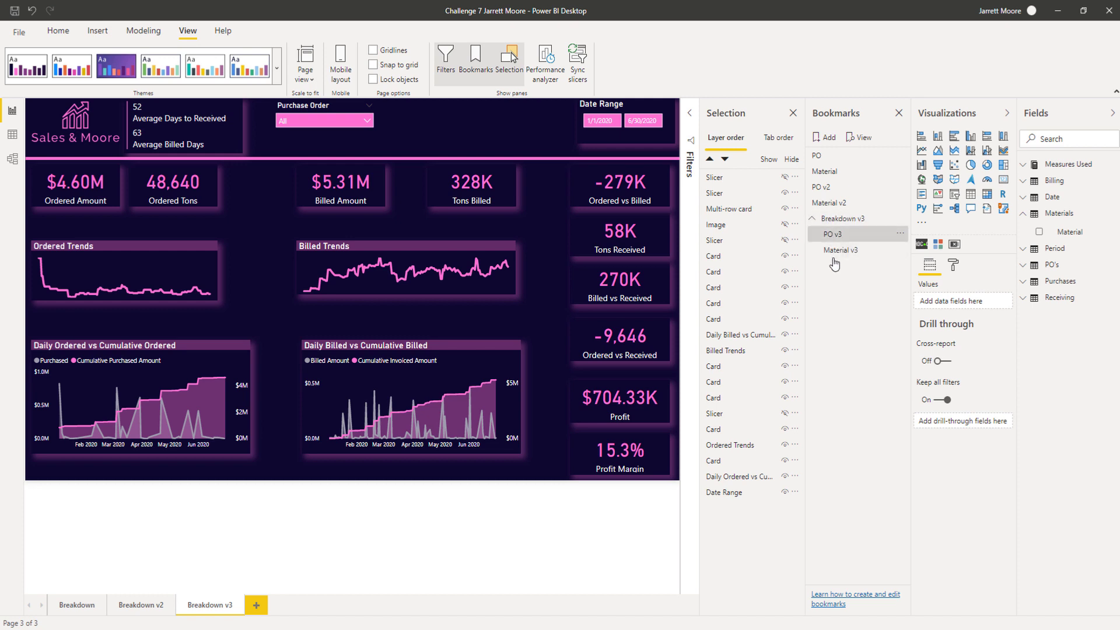
{"action": "left_click", "coordinate": [813, 221]}
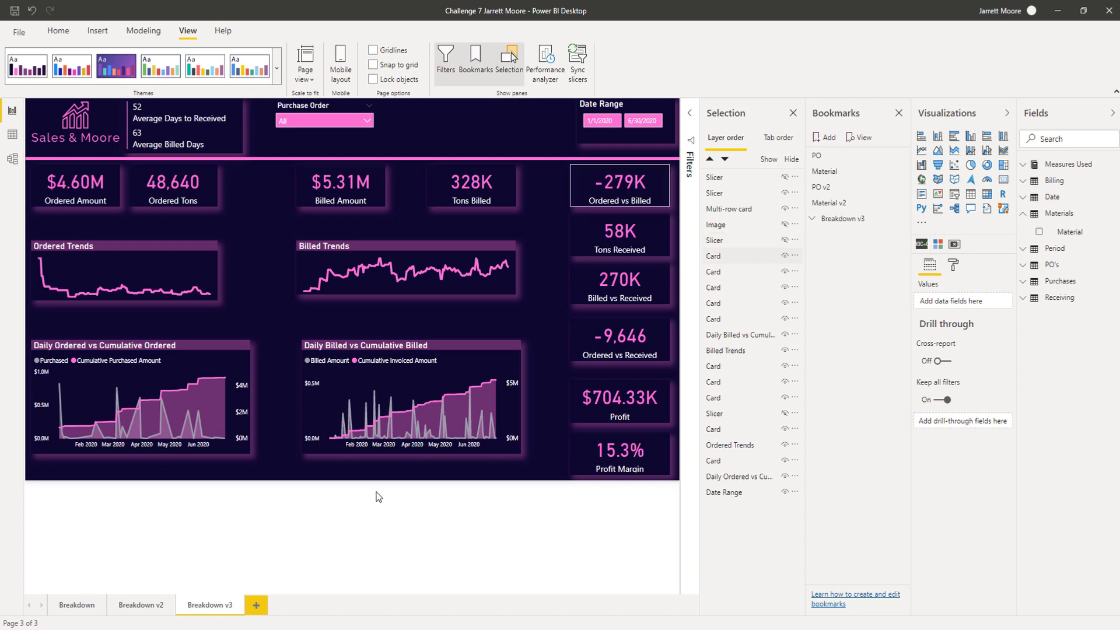
- On Breakdown v2, group PO v2 with Material v2 and begin renaming the new group
{"action": "left_click", "coordinate": [143, 604]}
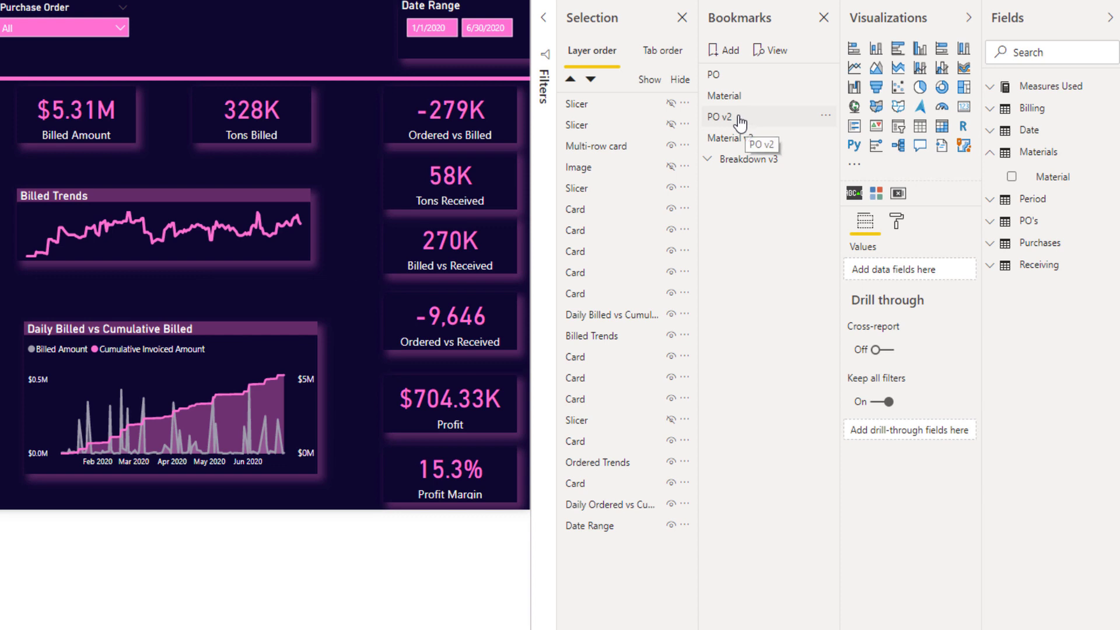
{"action": "left_click", "coordinate": [739, 120]}
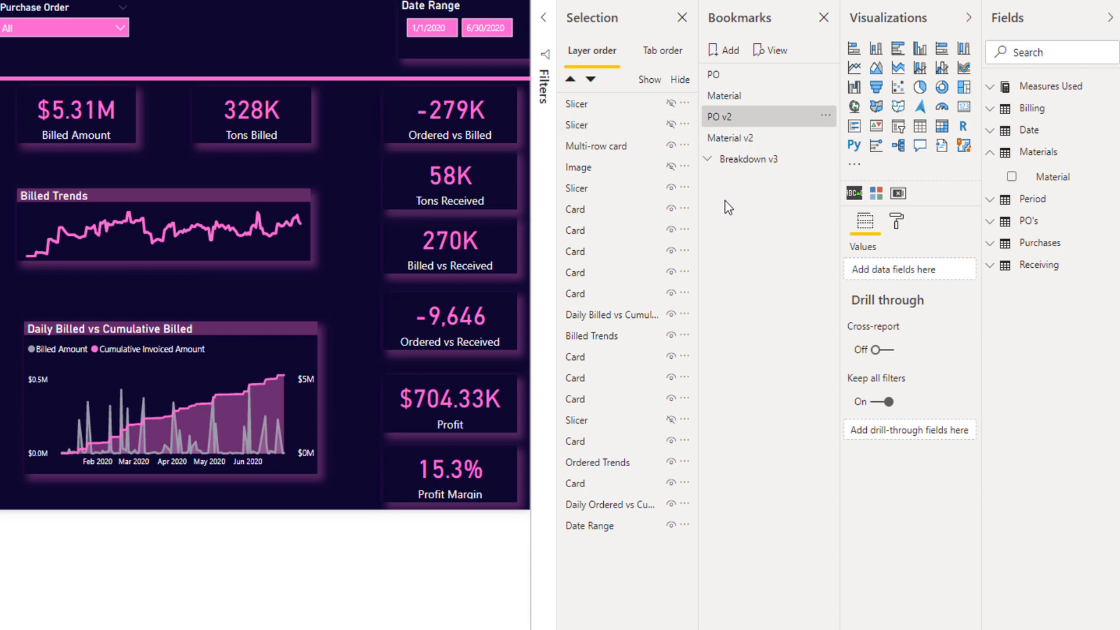
{"action": "mouse_move", "coordinate": [770, 138]}
{"action": "left_click", "coordinate": [825, 140]}
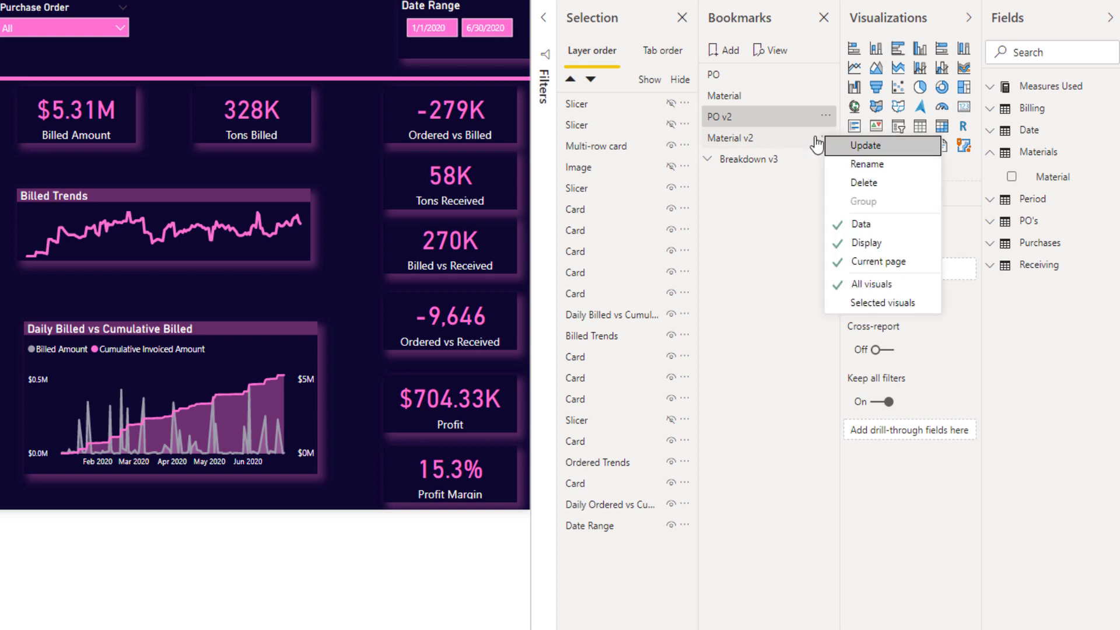
{"action": "left_click", "coordinate": [816, 143]}
{"action": "key", "text": "Escape"}
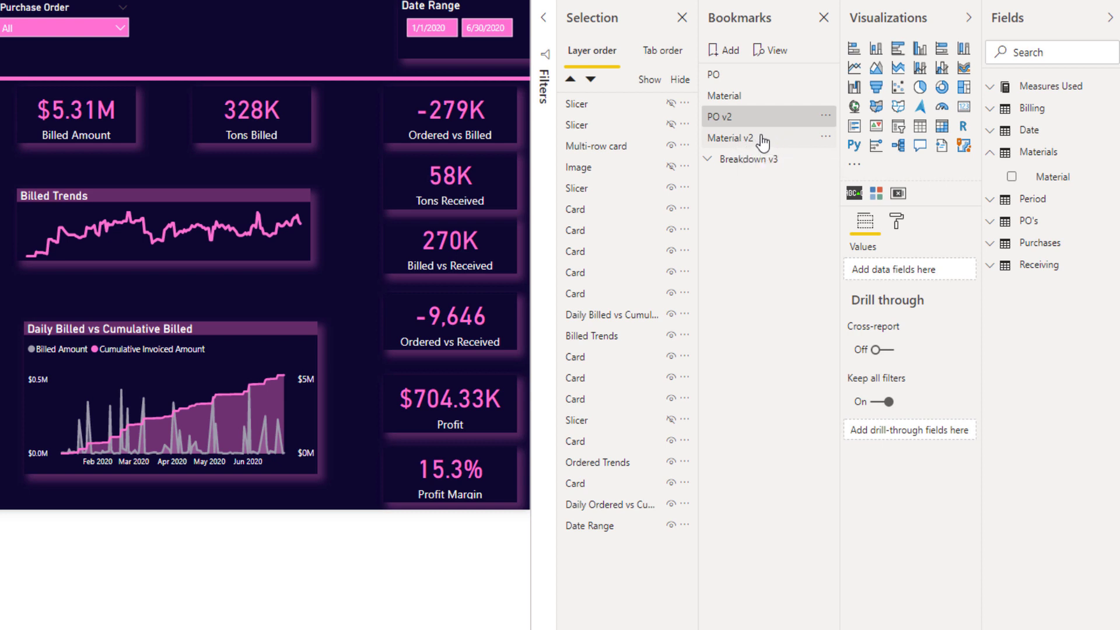
{"action": "left_click", "coordinate": [796, 133], "text": "ctrl"}
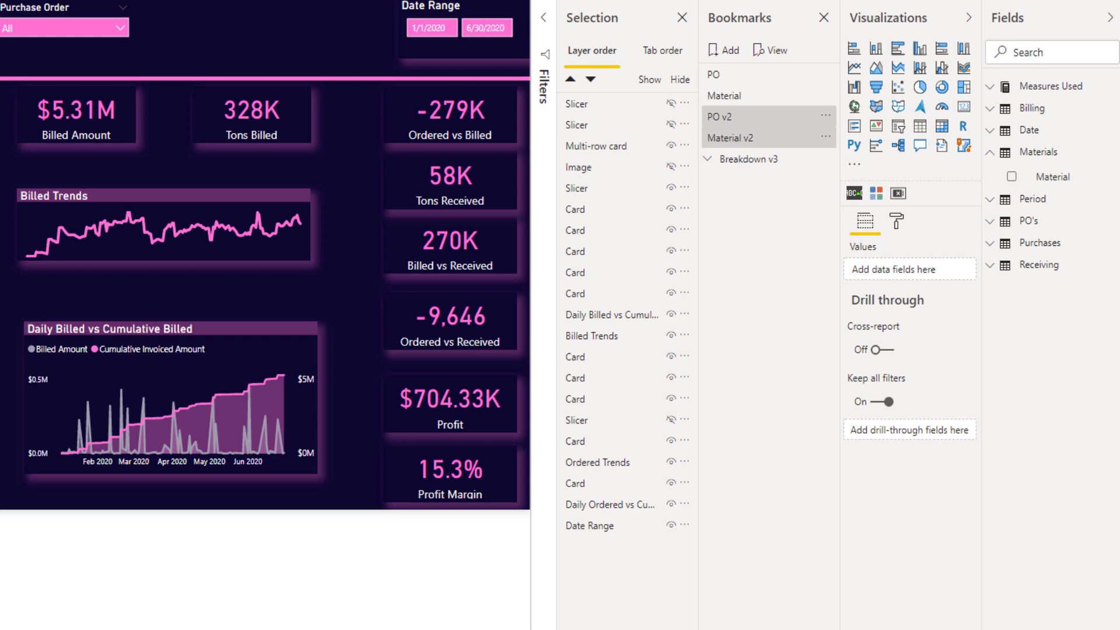
{"action": "left_click", "coordinate": [825, 137]}
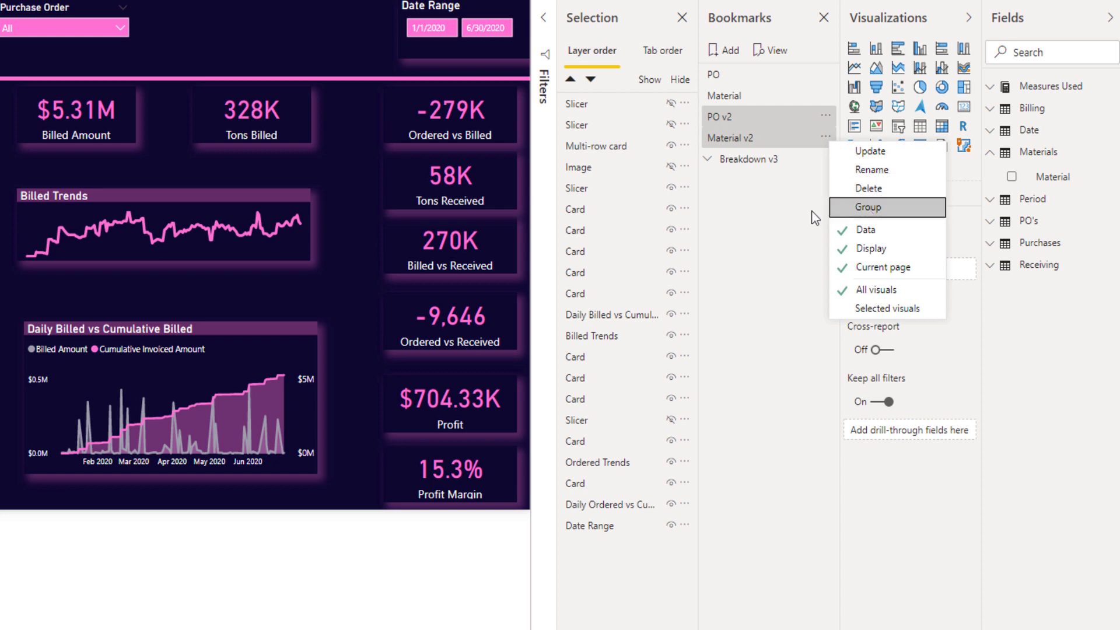
{"action": "left_click", "coordinate": [866, 207]}
{"action": "mouse_move", "coordinate": [734, 117]}
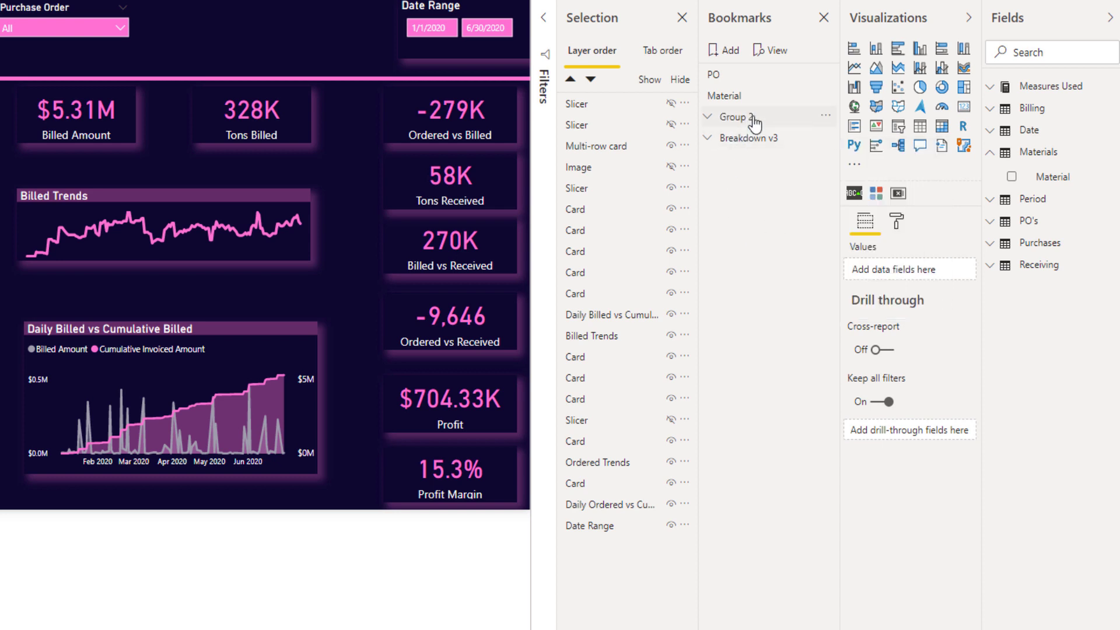
{"action": "double_click", "coordinate": [755, 122]}
{"action": "type", "text": "Bre"}
{"action": "type", "text": "akdown v2"}
{"action": "key", "text": "Return"}
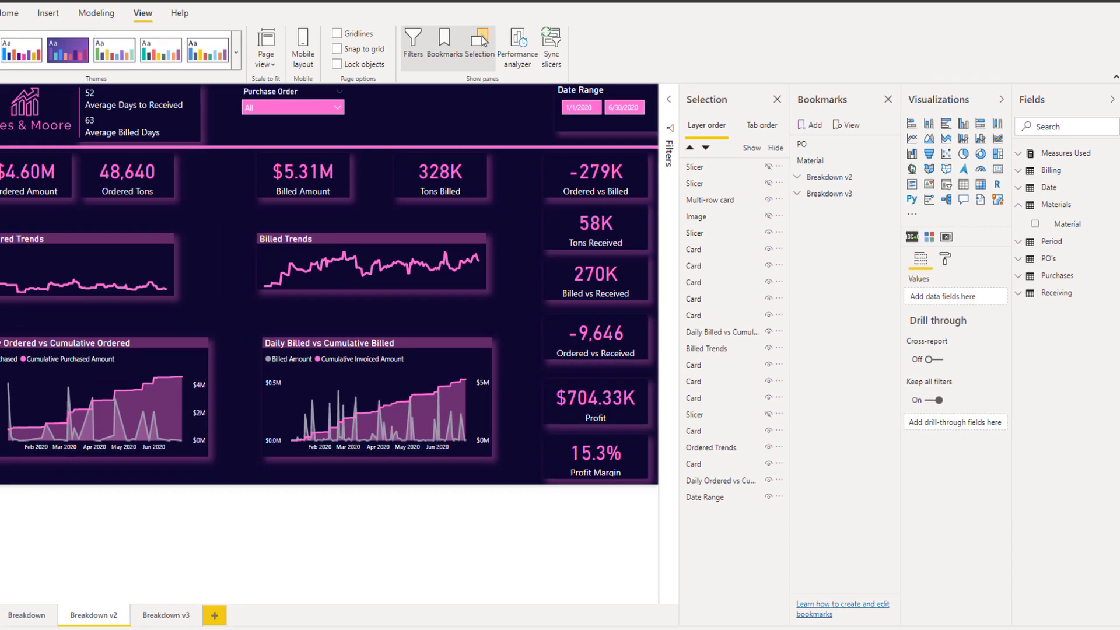